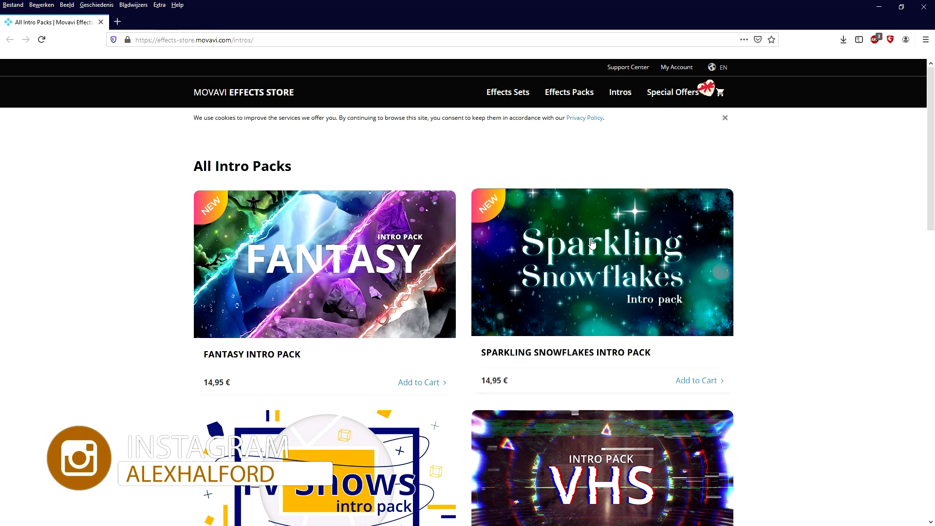
# Step: Scroll through the Intro Packs page in the Movavi Effects Store
pyautogui.scroll(-4, 552, 245)
pyautogui.scroll(-3, 551, 246)
pyautogui.scroll(7, 538, 283)
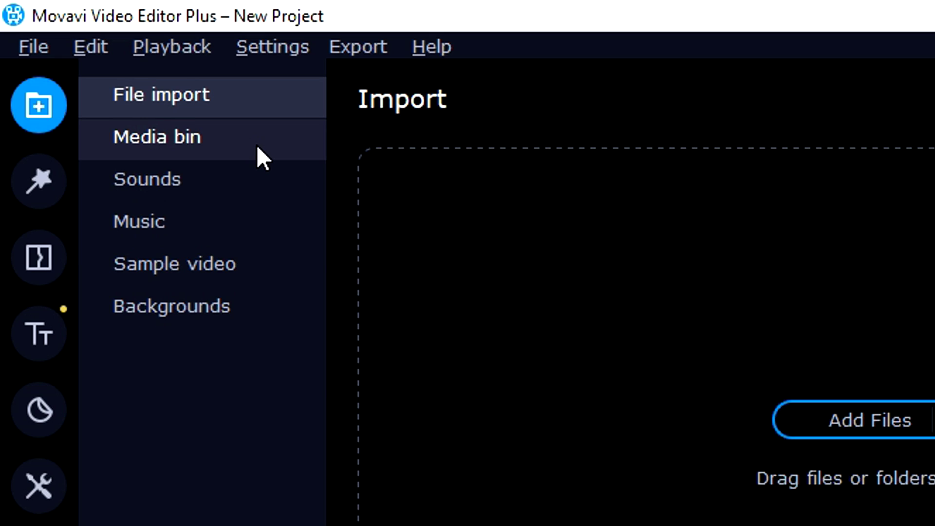
# Step: Browse the Media bin, Sounds, Music and Sample video collections, ending on Backgrounds
pyautogui.click(257, 145)
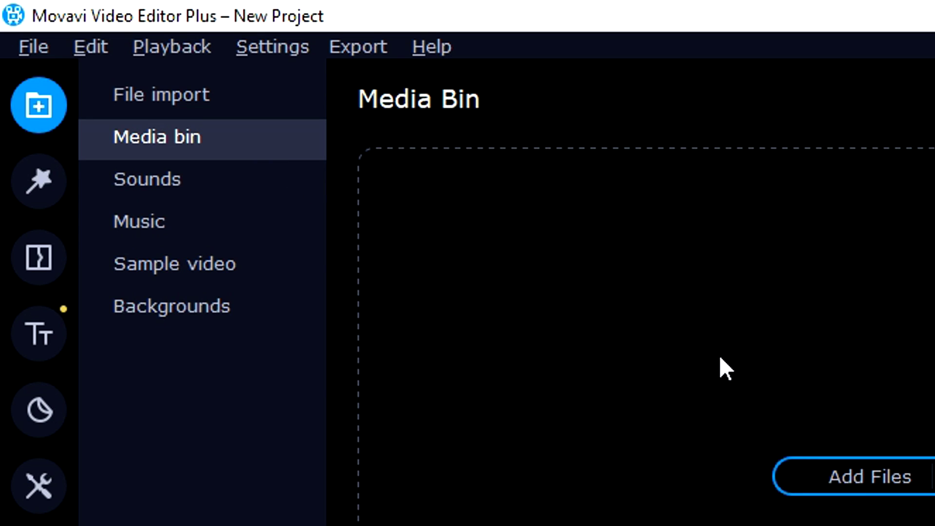
pyautogui.click(277, 194)
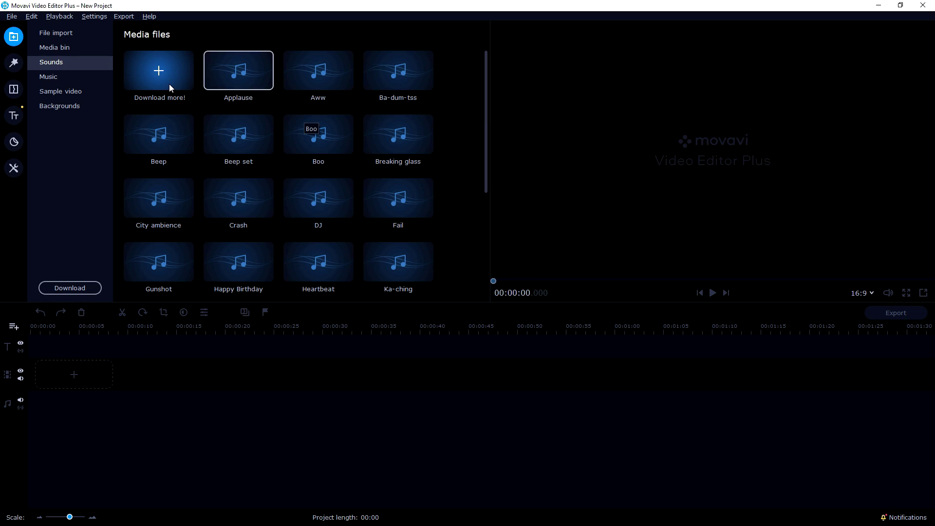
pyautogui.click(62, 77)
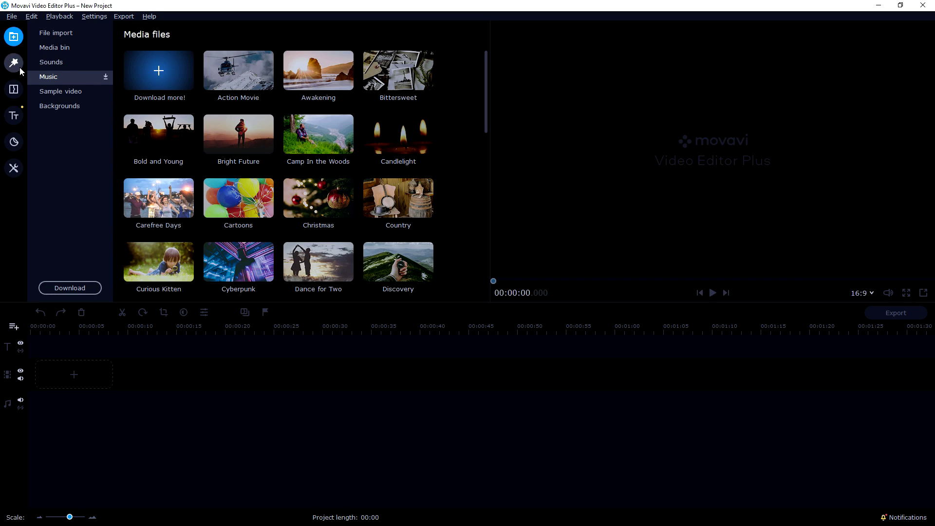
pyautogui.click(89, 94)
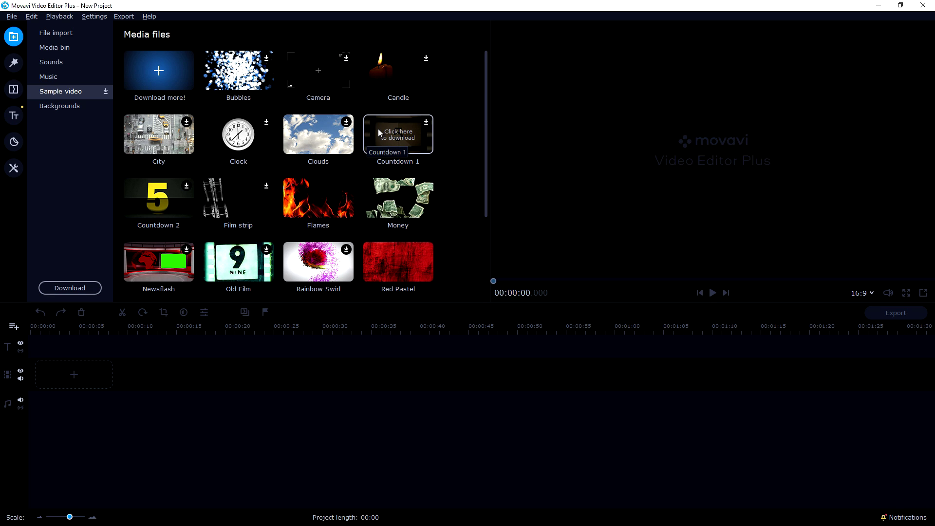
pyautogui.click(86, 105)
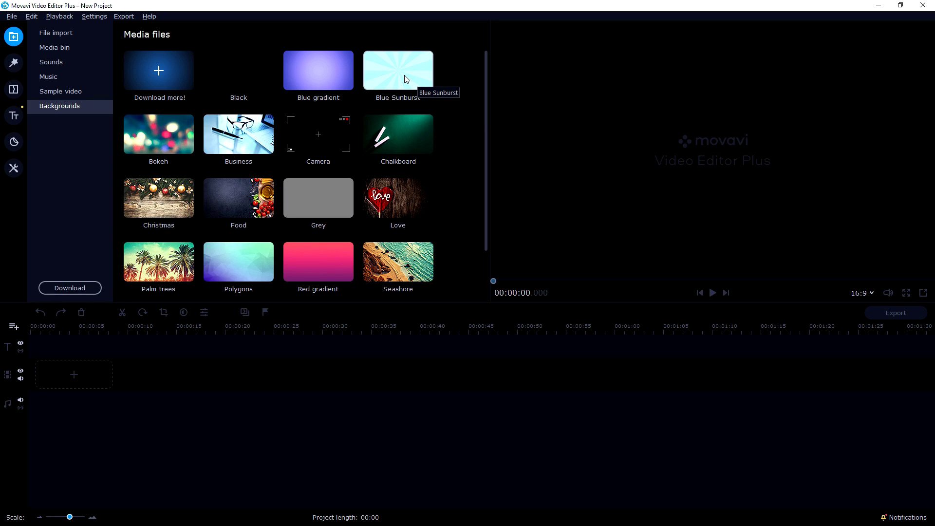
pyautogui.moveTo(399, 73); pyautogui.dragTo(286, 361)
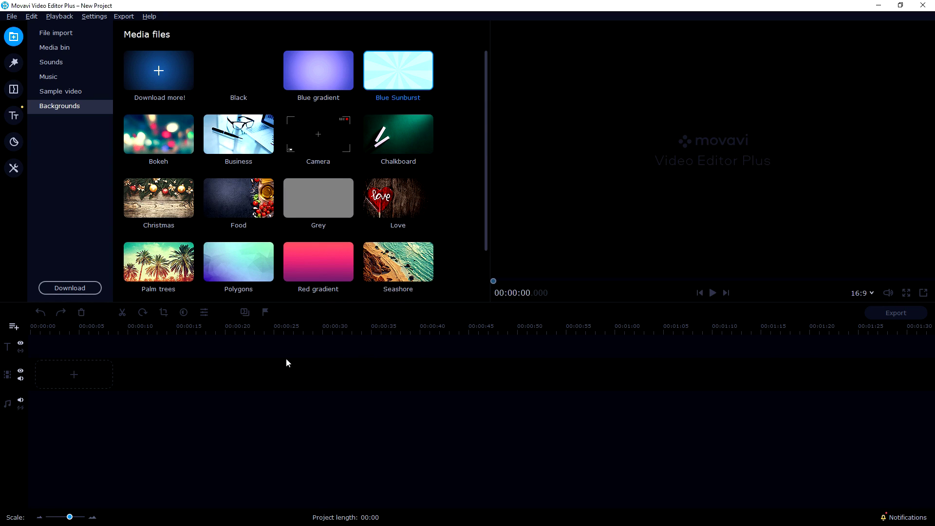
pyautogui.moveTo(66, 380); pyautogui.dragTo(468, 376)
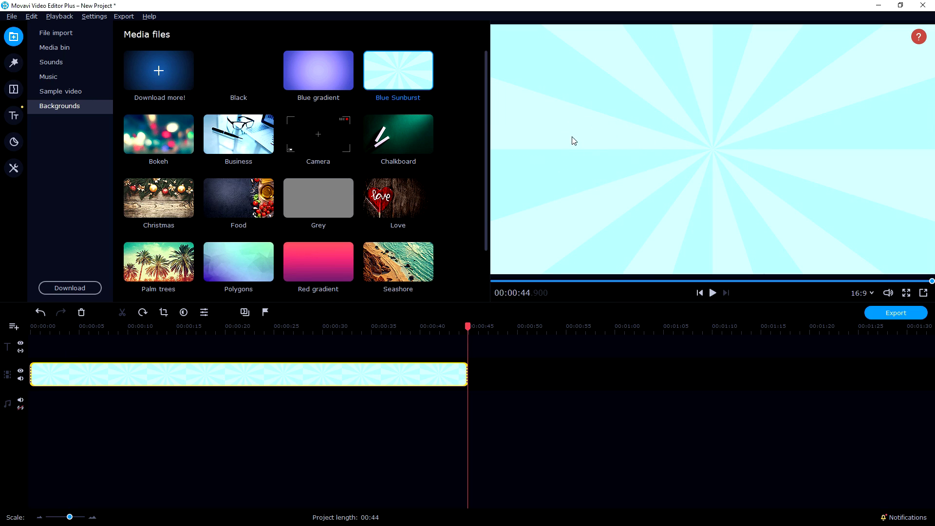
pyautogui.press('Delete')
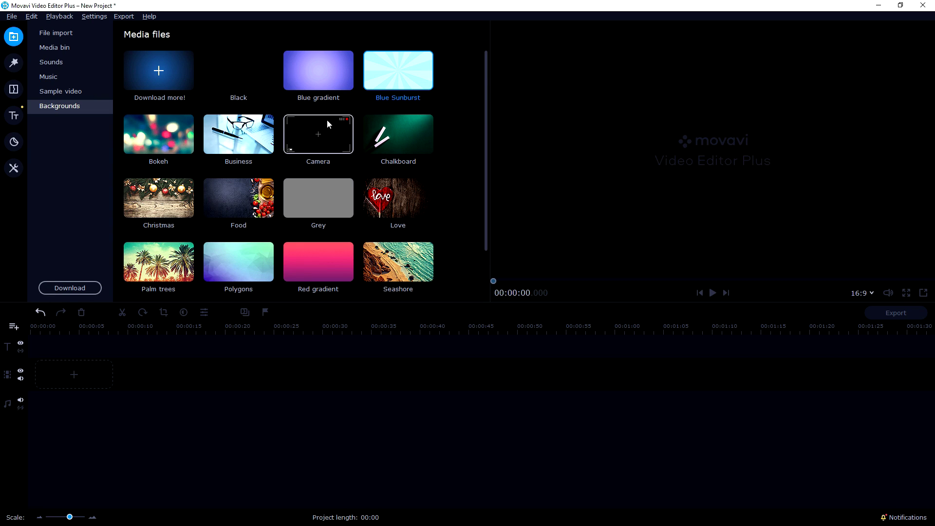
pyautogui.scroll(-1, 326, 122)
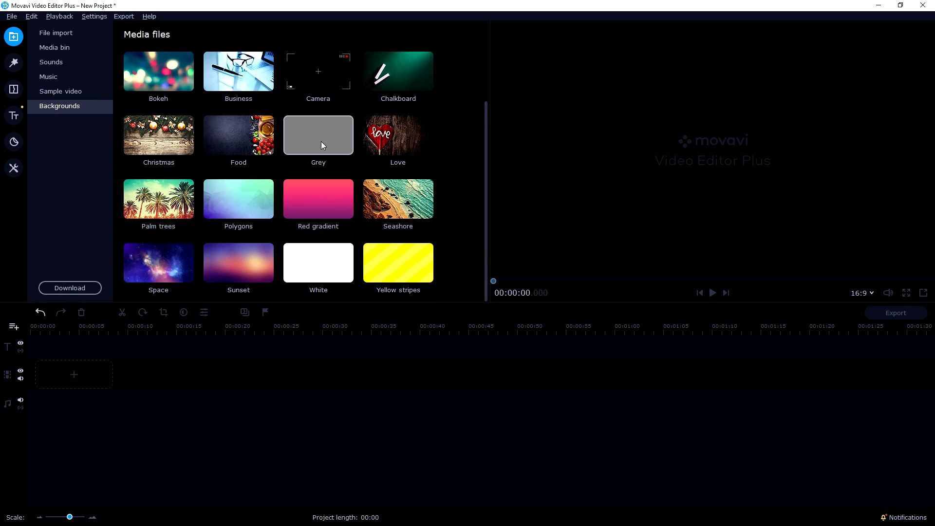
pyautogui.scroll(1, 321, 139)
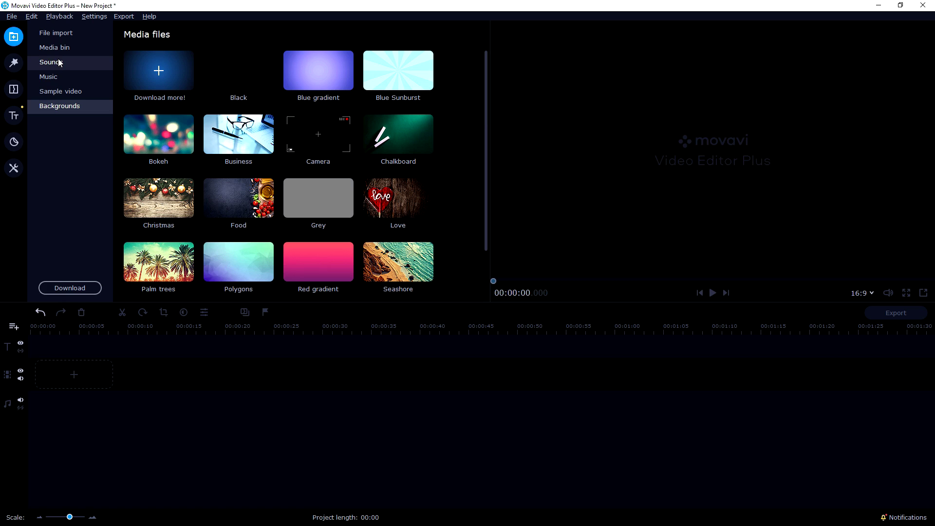
# Step: Switch between the Music and Sounds collections and scroll through the music tracks
pyautogui.click(77, 76)
pyautogui.click(76, 62)
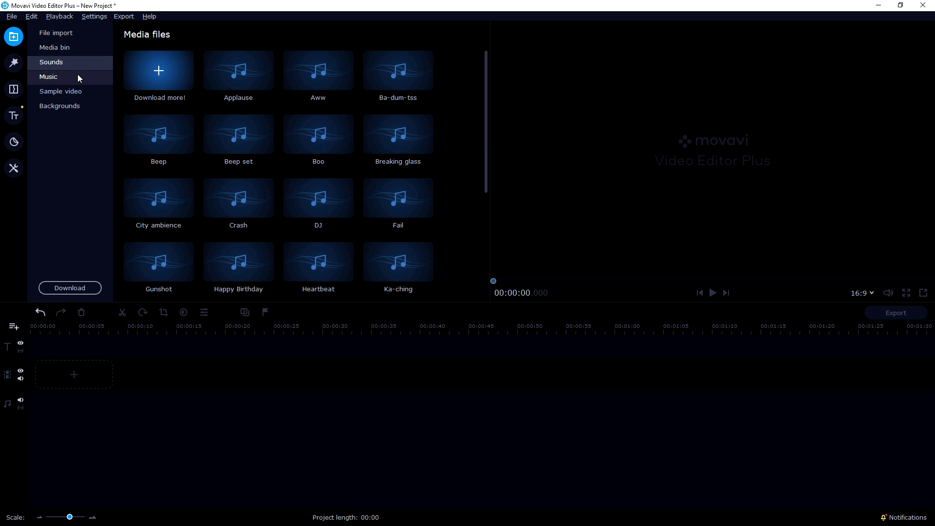
pyautogui.click(77, 74)
pyautogui.scroll(-3, 263, 138)
pyautogui.scroll(3, 270, 137)
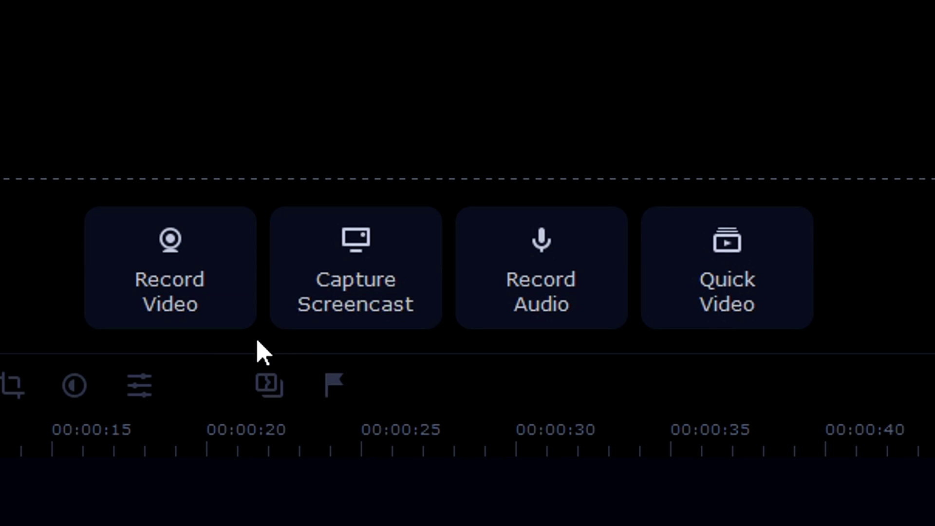
# Step: Try the webcam capture window, keeping the current camera, then choose Capture Screencast
pyautogui.click(189, 314)
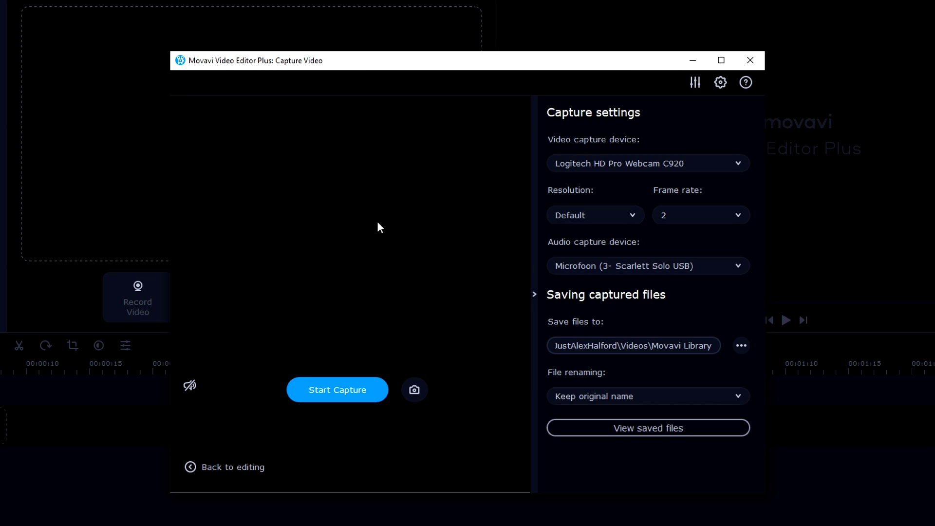
pyautogui.click(612, 161)
pyautogui.click(616, 192)
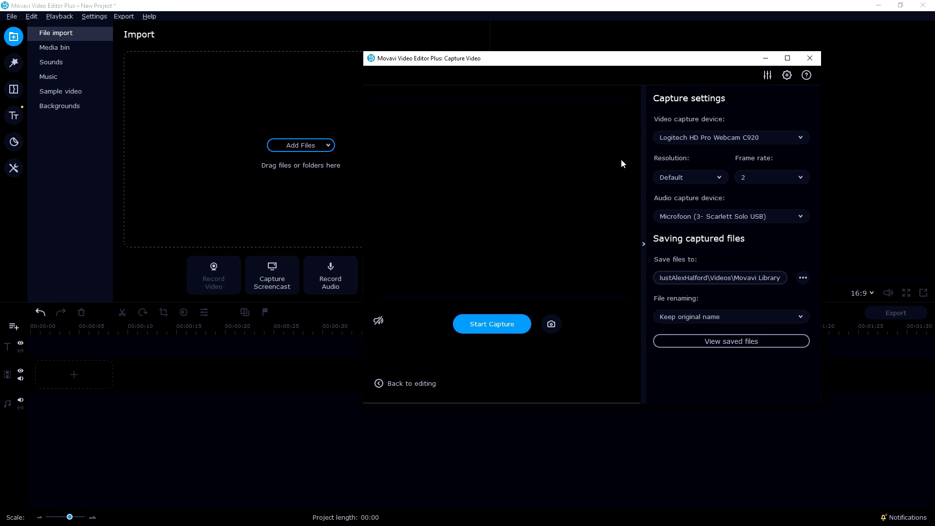
pyautogui.click(809, 58)
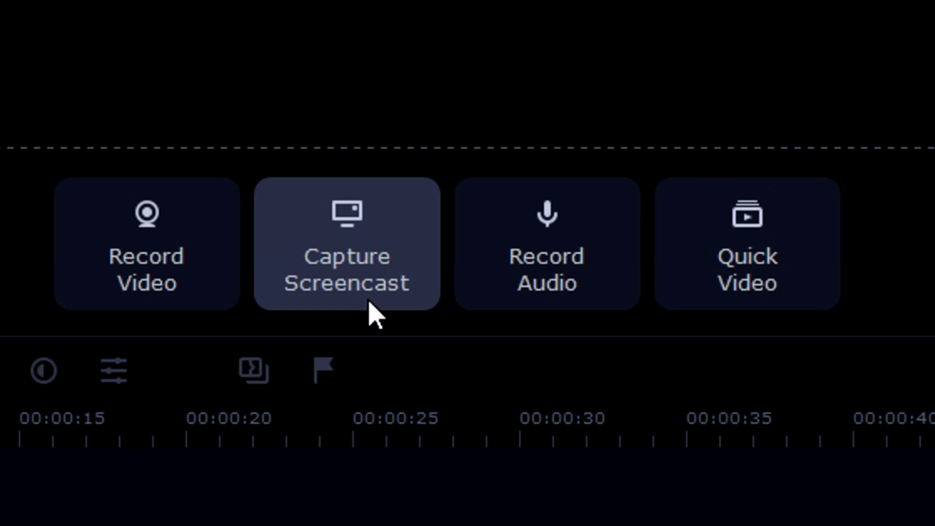
pyautogui.click(369, 313)
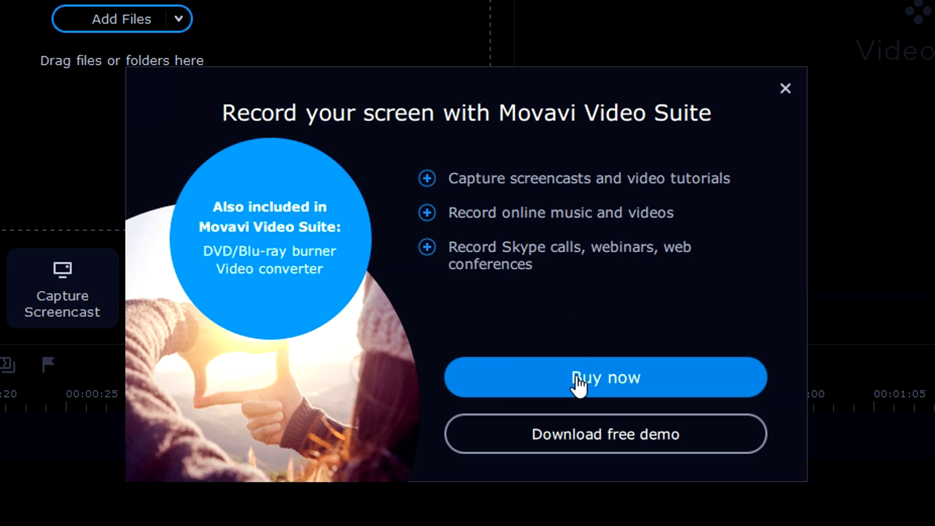
# Step: Dismiss the Video Suite offer, start a microphone audio recording, and launch Quick Video
pyautogui.click(590, 454)
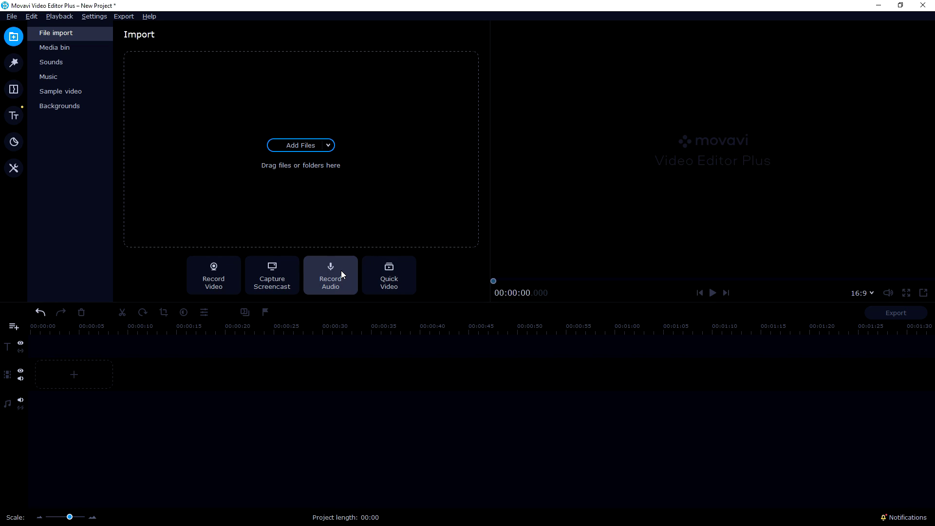
pyautogui.click(341, 270)
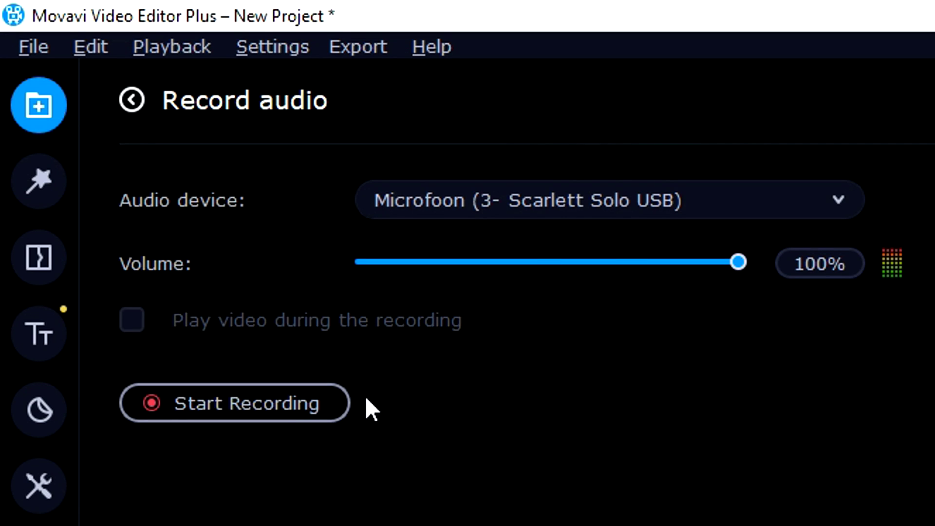
pyautogui.click(259, 412)
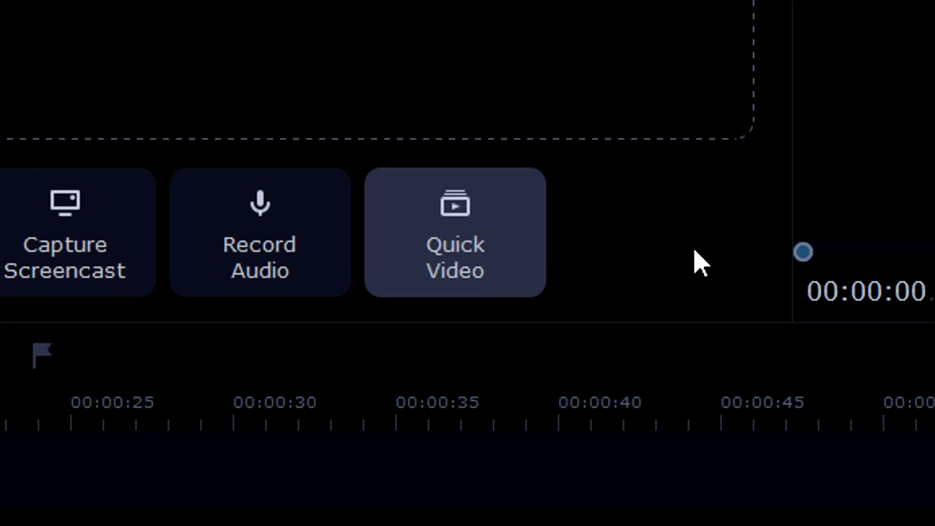
pyautogui.click(478, 238)
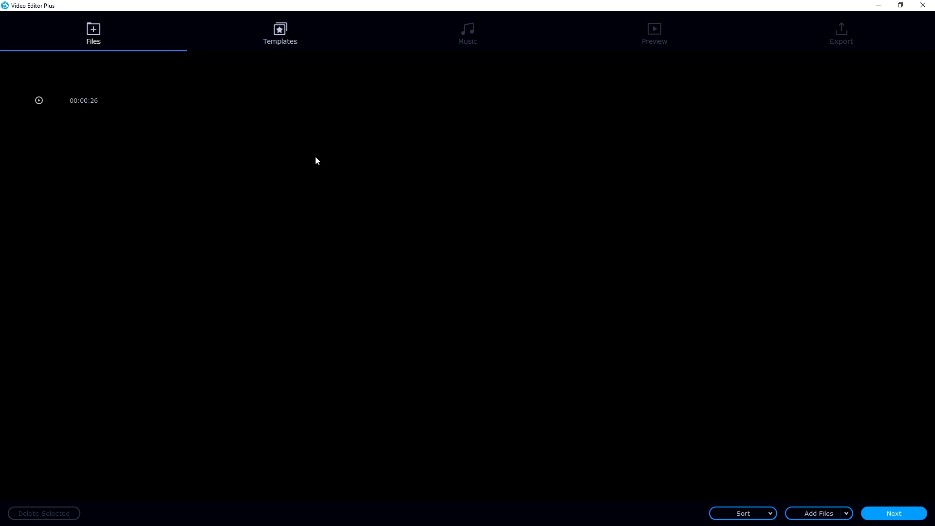
# Step: Preview the Random transitions template, choose Travel, and move on to the Music step
pyautogui.click(274, 31)
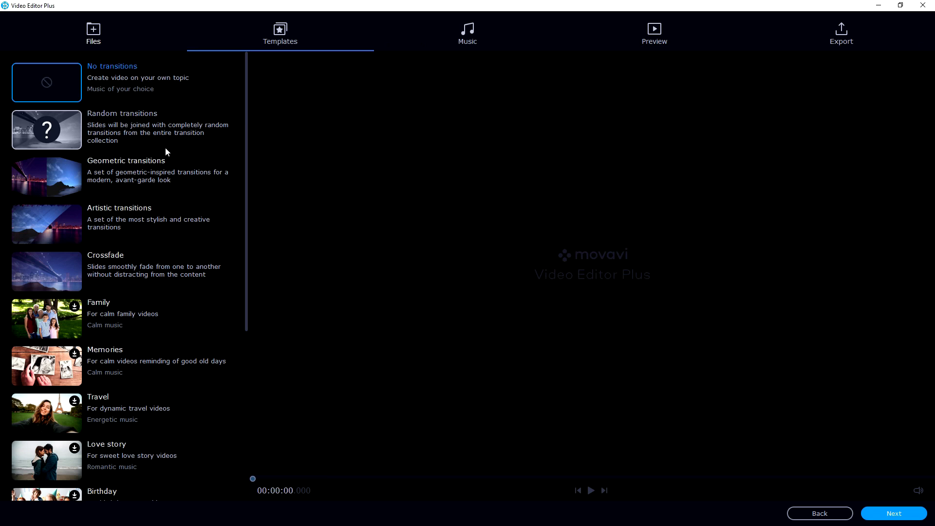
pyautogui.click(168, 142)
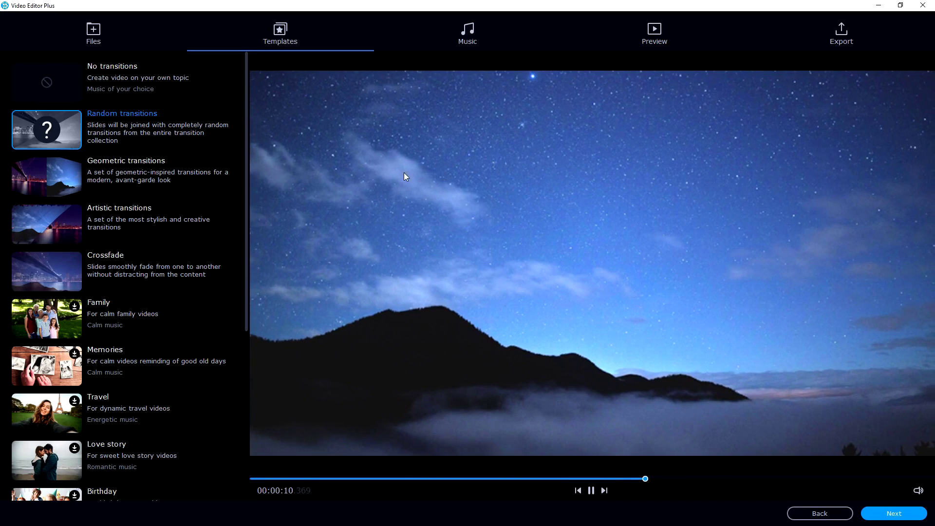
pyautogui.scroll(-6, 156, 234)
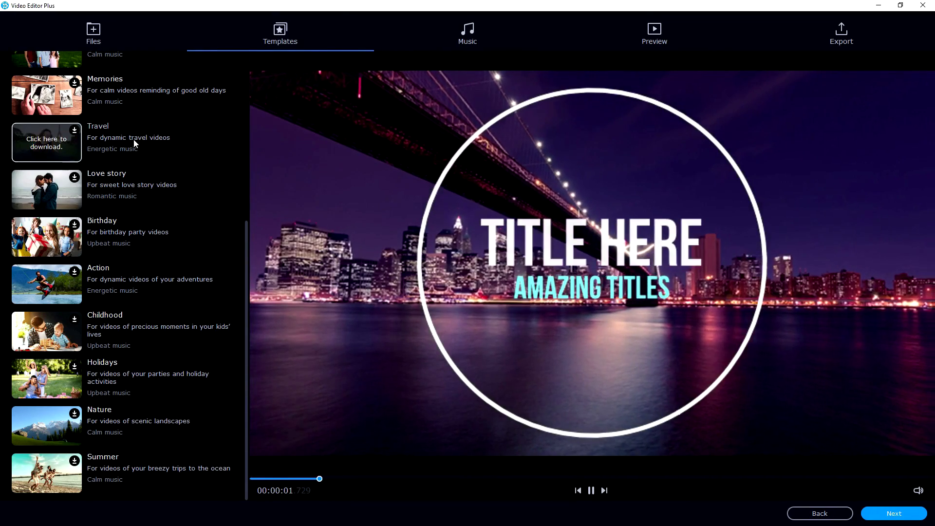
pyautogui.click(134, 141)
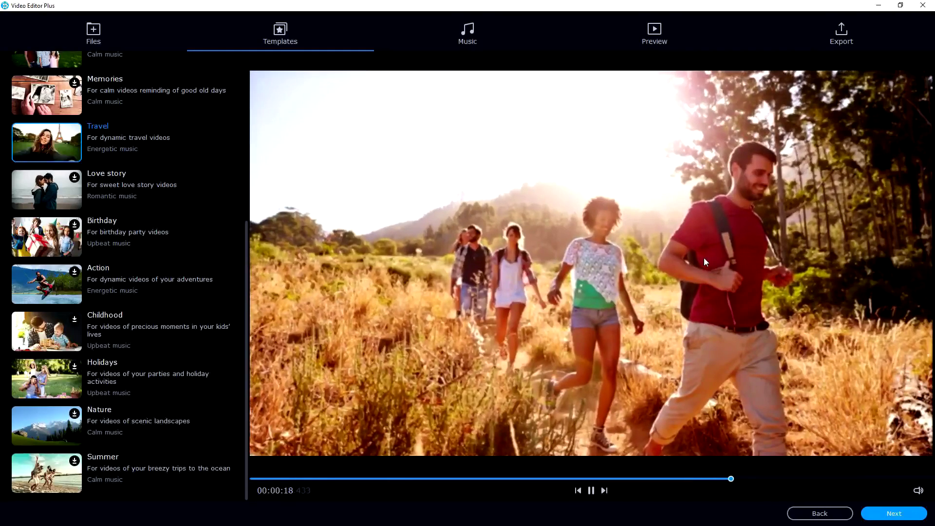
pyautogui.click(465, 41)
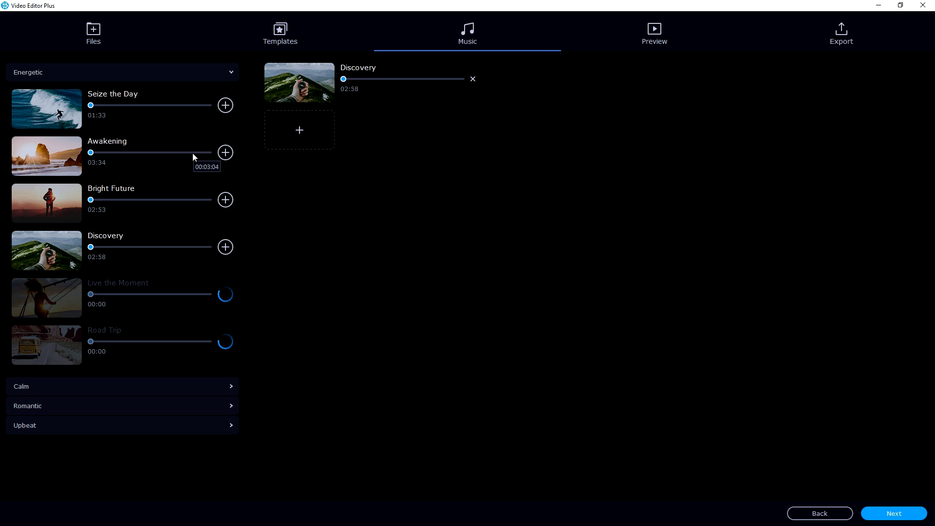
# Step: Expand the Calm, Romantic and Energetic music categories, then move on to Preview
pyautogui.click(100, 387)
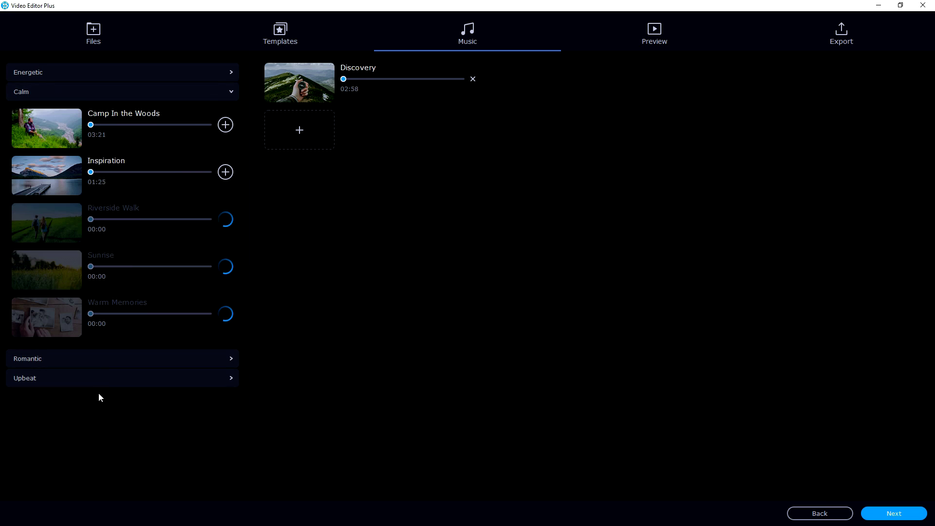
pyautogui.click(95, 359)
pyautogui.click(109, 92)
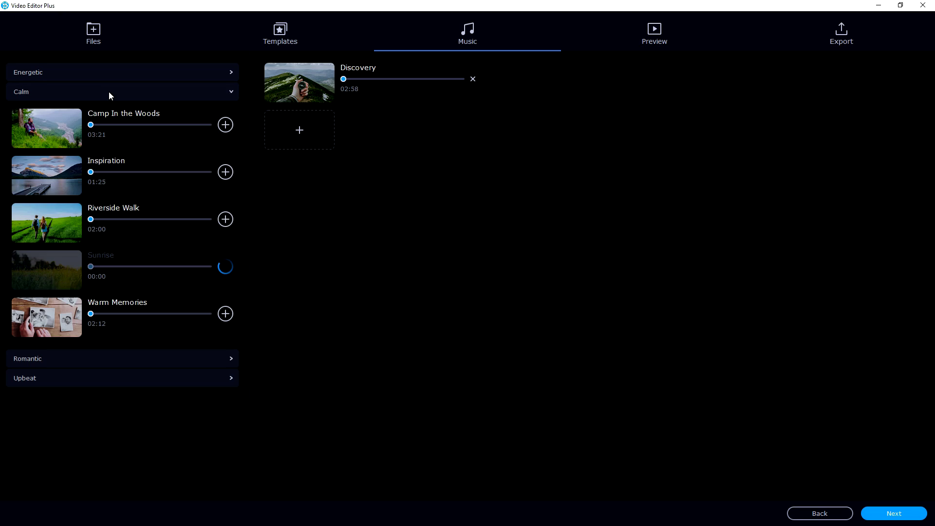
pyautogui.click(109, 91)
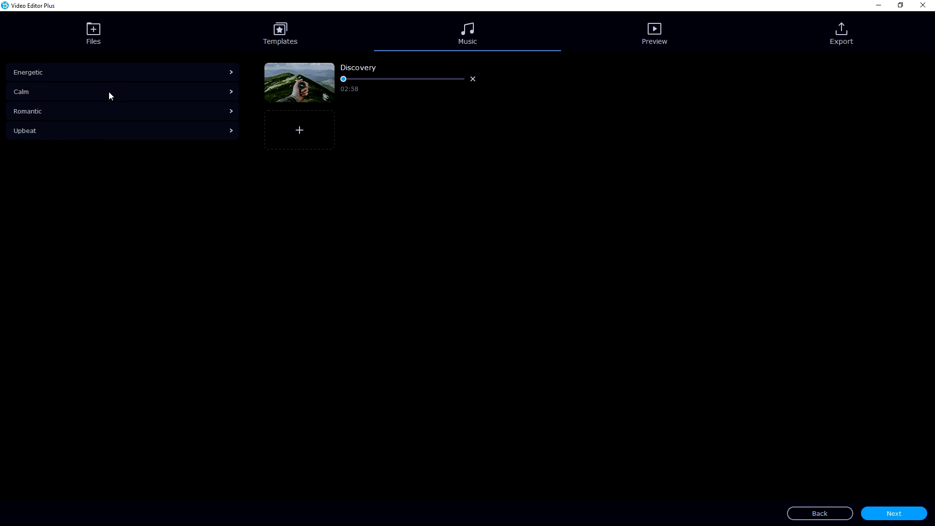
pyautogui.click(113, 72)
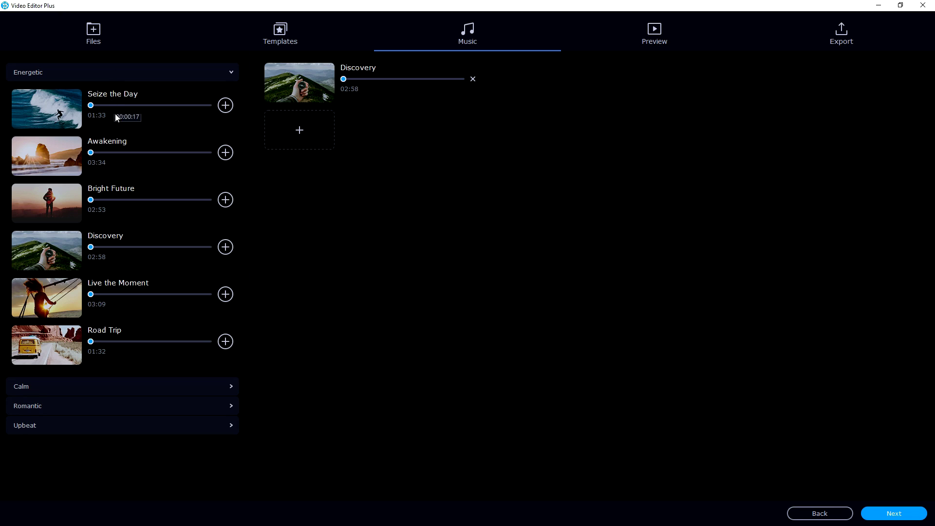
pyautogui.click(657, 39)
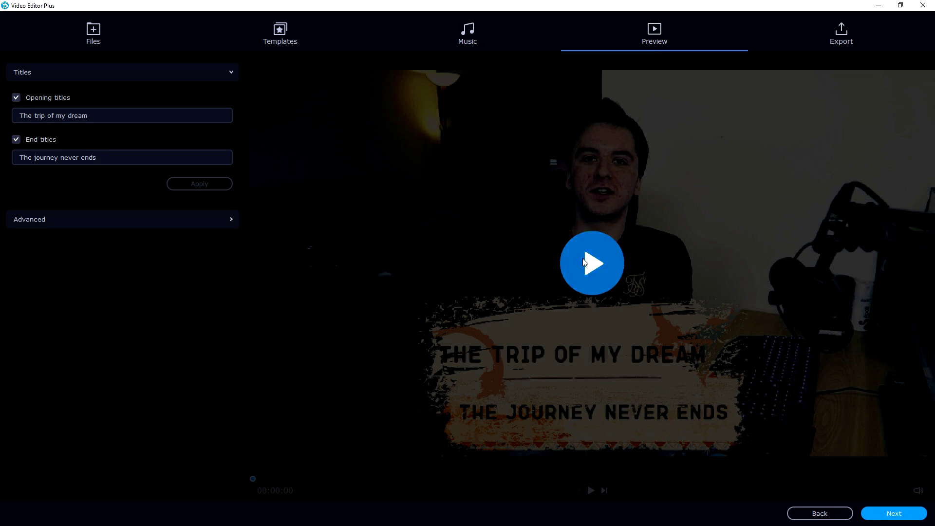
# Step: Play the intro preview and replace the opening title with 'Movavi Video Editor'
pyautogui.click(566, 263)
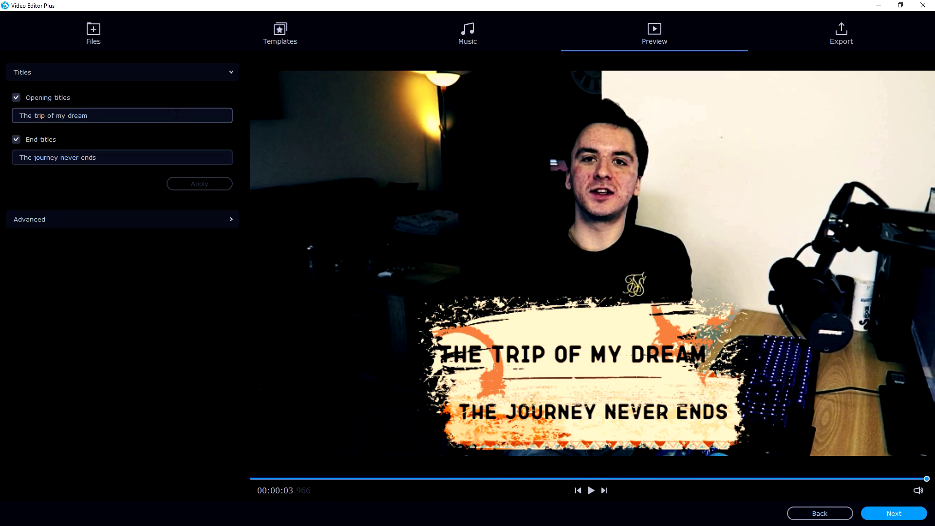
pyautogui.moveTo(176, 115); pyautogui.dragTo(2, 118)
pyautogui.write('VEGA')
pyautogui.press('BackSpace')
pyautogui.press('BackSpace')
pyautogui.press('BackSpace')
pyautogui.press('BackSpace')
pyautogui.write('Movavi Vi')
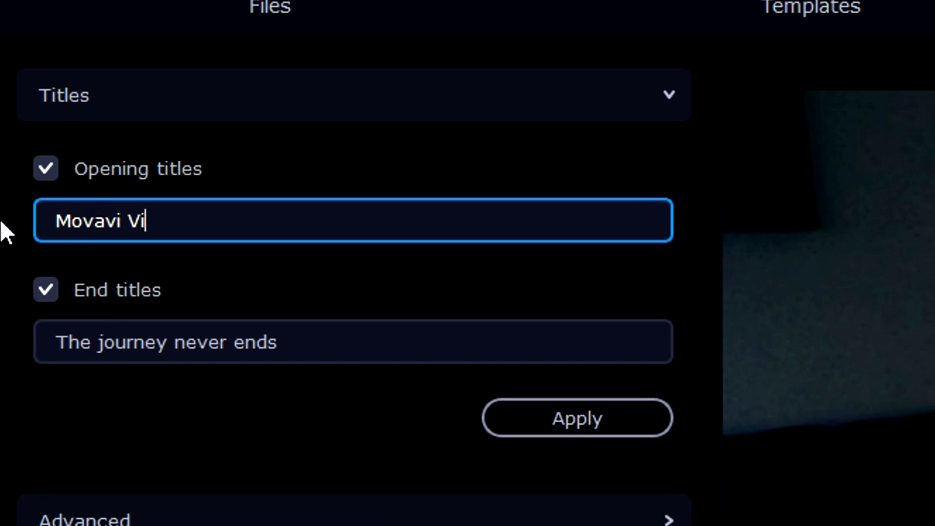
pyautogui.write('deo Editor')
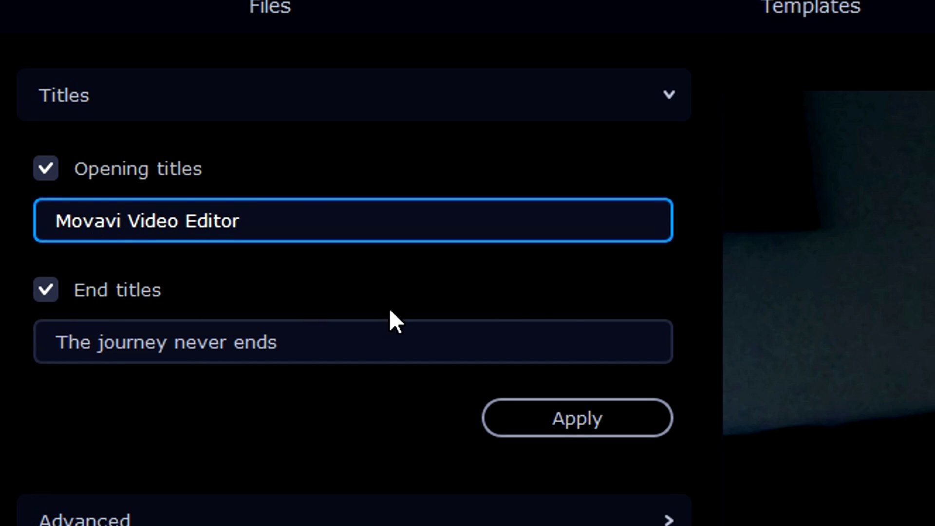
# Step: Set the end title to 'Full Tutorial', apply the titles, and return to the Music step
pyautogui.press('Tab')
pyautogui.write('Full ')
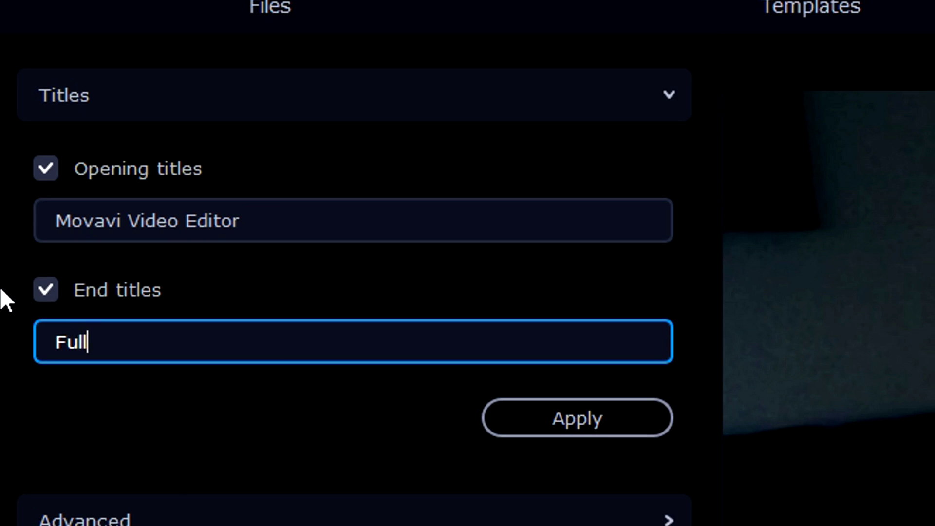
pyautogui.write('Tutorial')
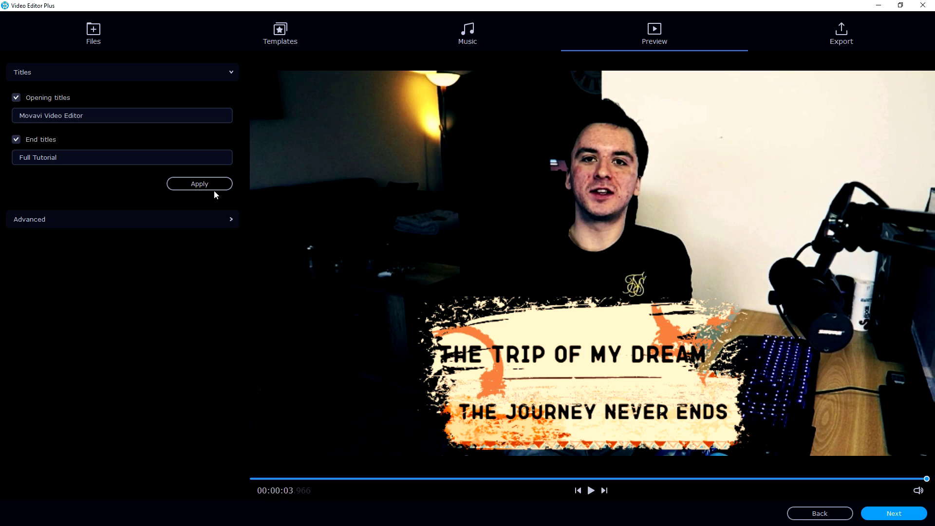
pyautogui.click(216, 184)
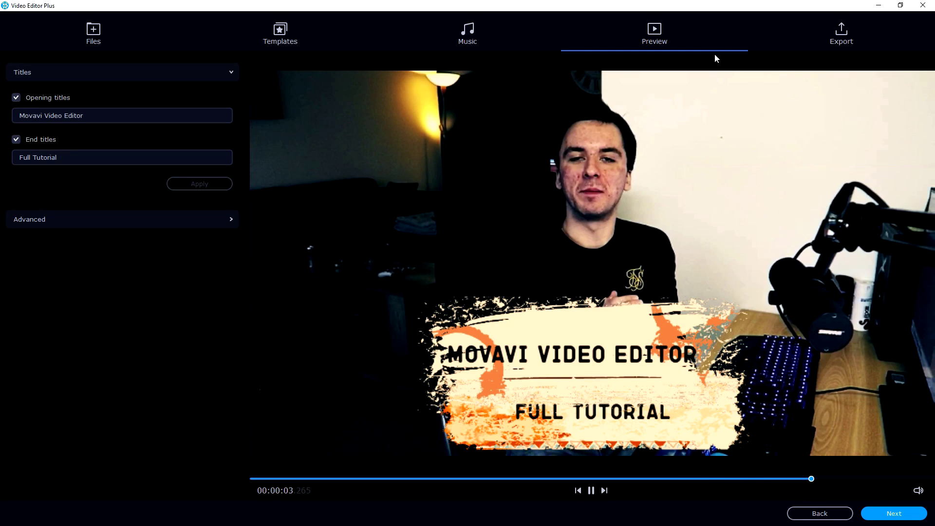
pyautogui.click(493, 30)
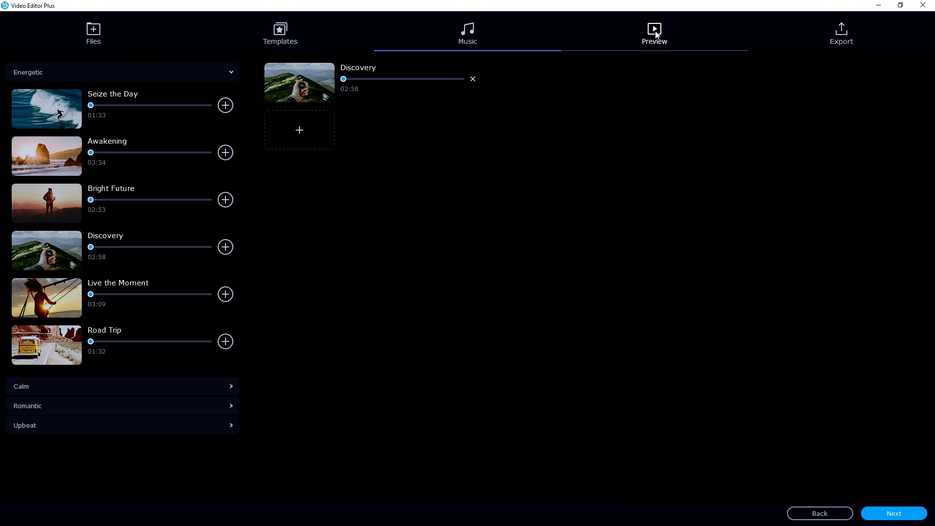
# Step: Go to the Export step and continue editing the clip in Manual Mode
pyautogui.click(842, 37)
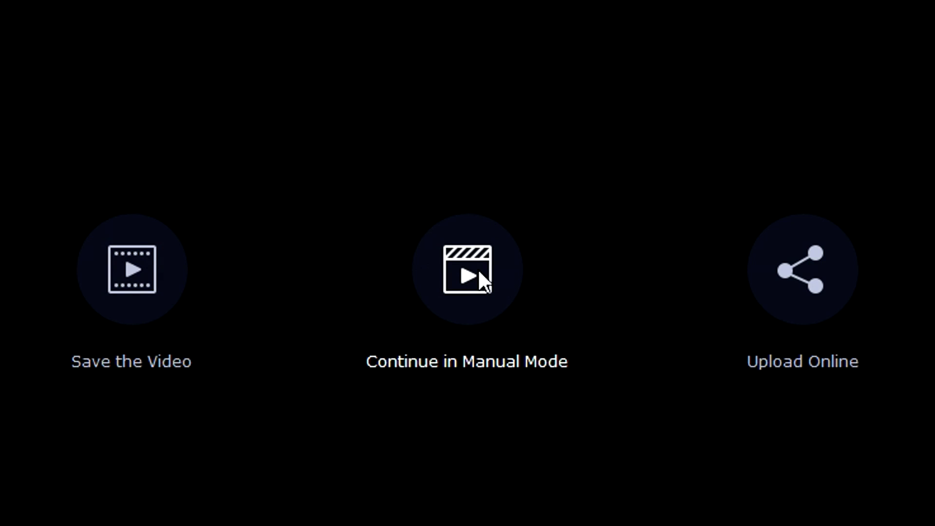
pyautogui.click(823, 256)
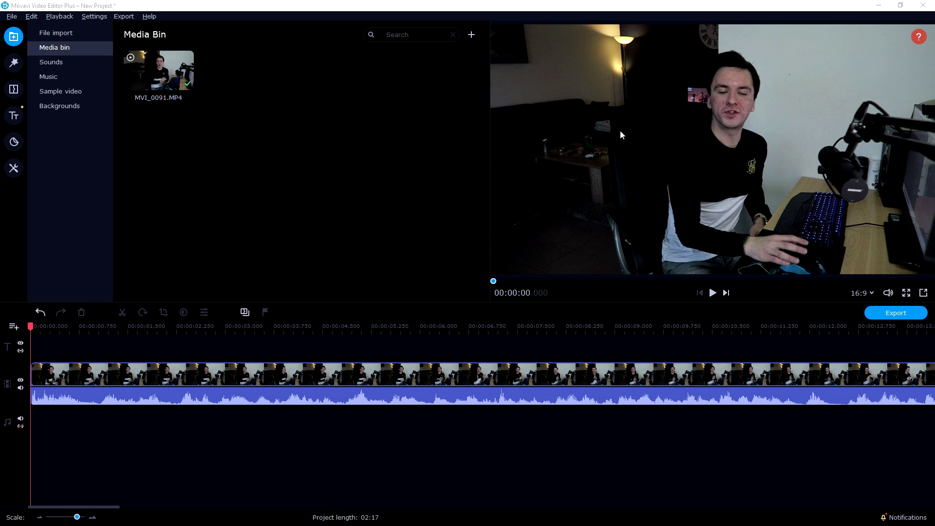
# Step: Show the Color filters and try Levitan on the clip, then undo it
pyautogui.click(14, 58)
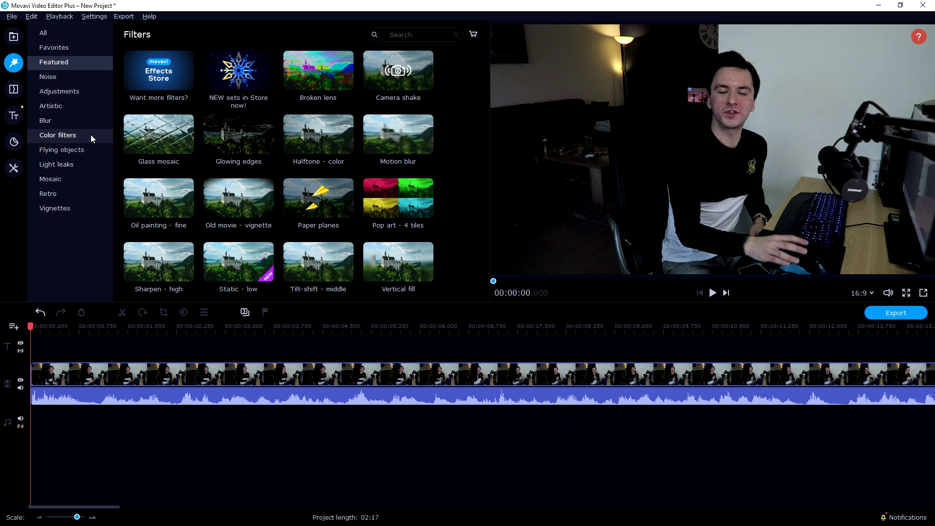
pyautogui.click(261, 390)
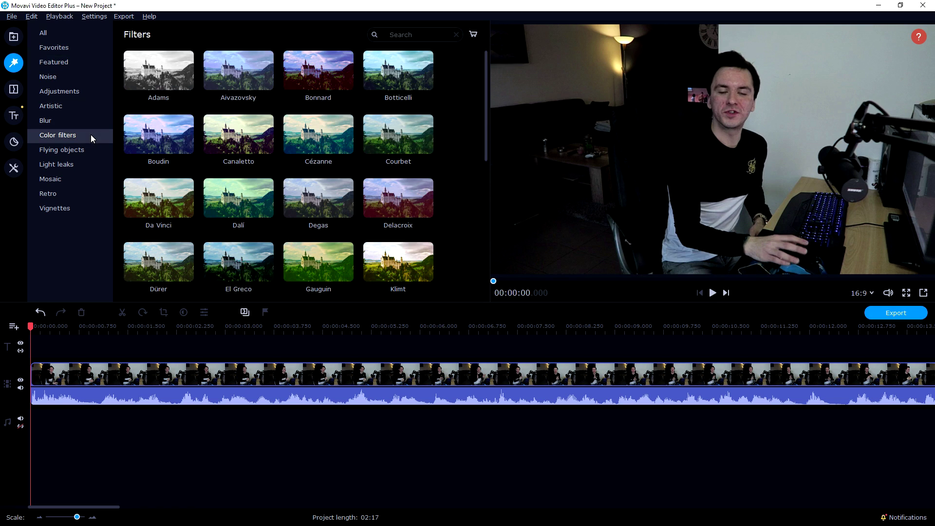
pyautogui.scroll(-1, 299, 151)
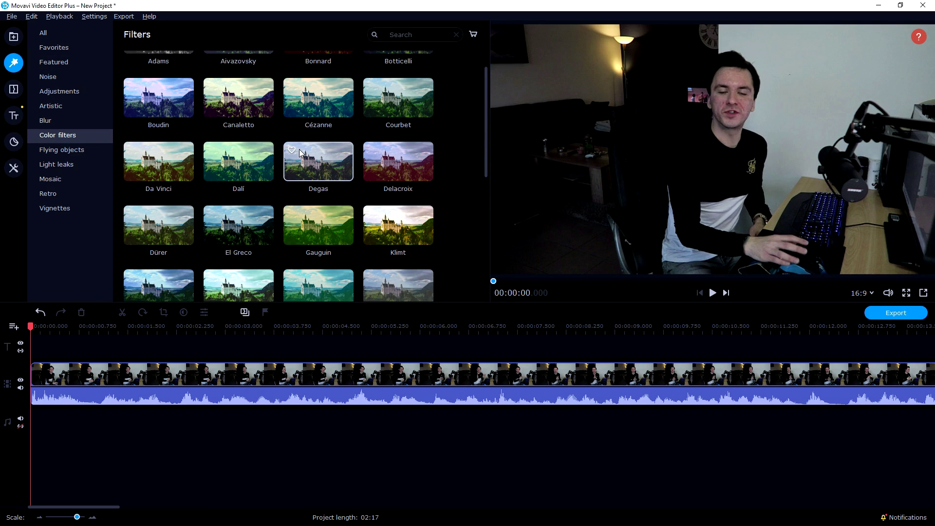
pyautogui.scroll(-2, 312, 141)
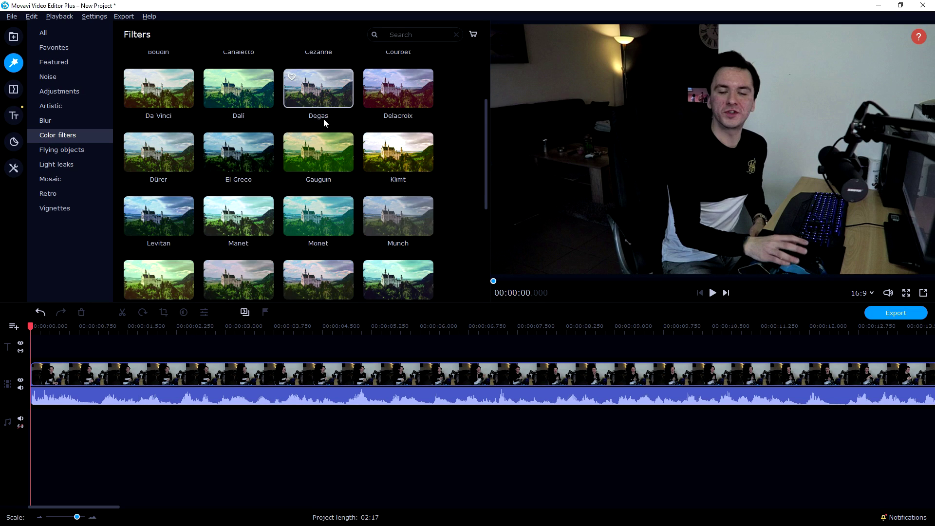
pyautogui.moveTo(152, 223); pyautogui.dragTo(270, 370)
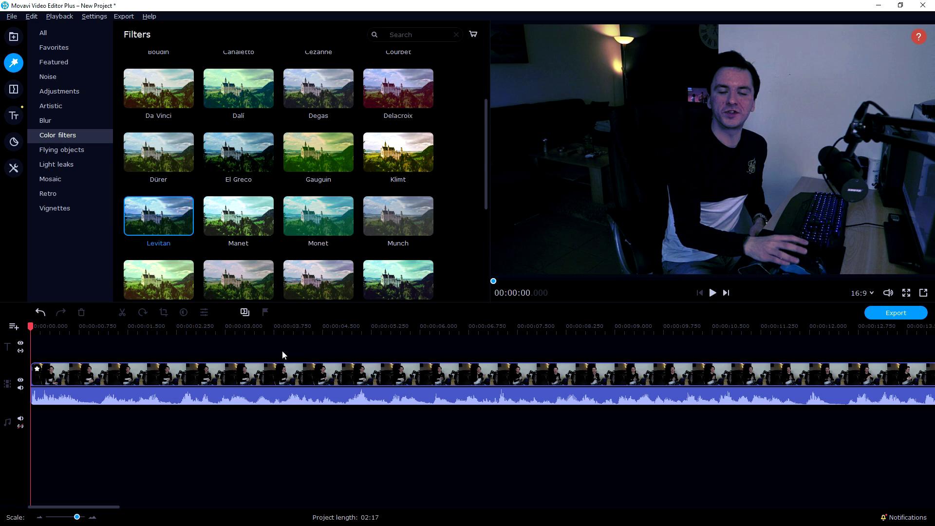
pyautogui.hotkey('ctrl', 'z')
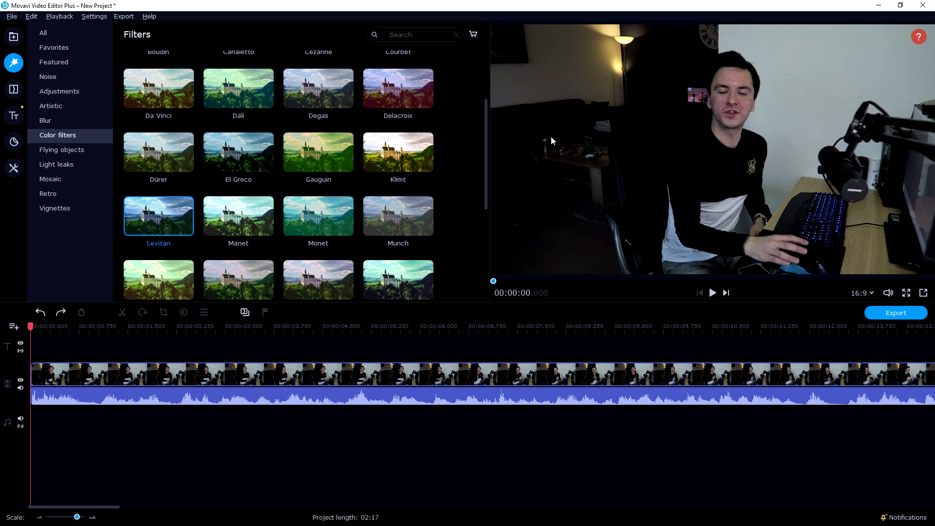
# Step: Try Toulouse-Lautrec and Whistler with undo, then apply Aivazovsky and Botticelli to the clip
pyautogui.scroll(-1, 369, 153)
pyautogui.scroll(-3, 368, 153)
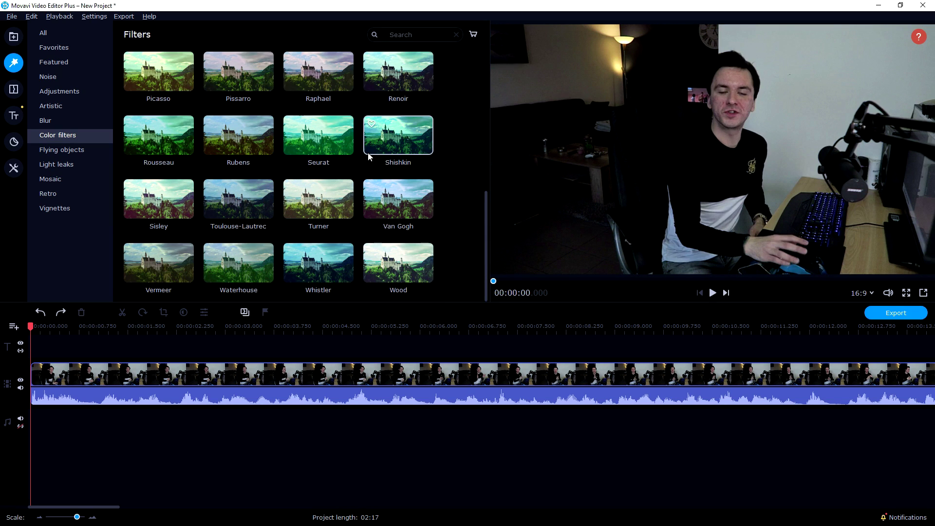
pyautogui.moveTo(256, 200); pyautogui.dragTo(368, 372)
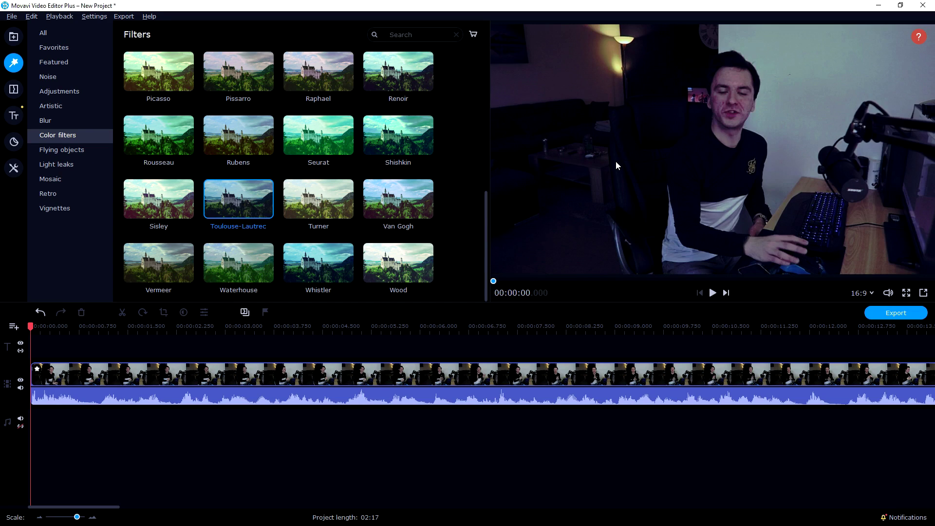
pyautogui.hotkey('ctrl', 'z')
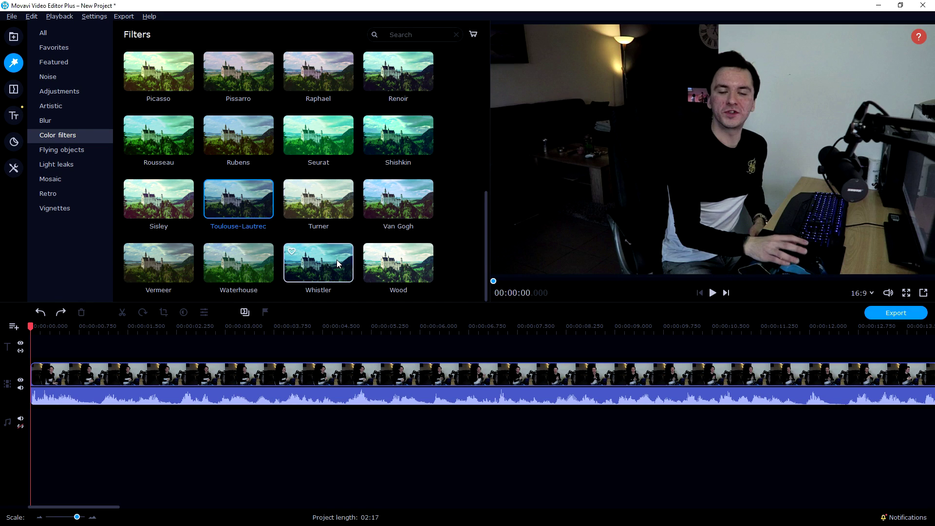
pyautogui.moveTo(319, 263); pyautogui.dragTo(395, 375)
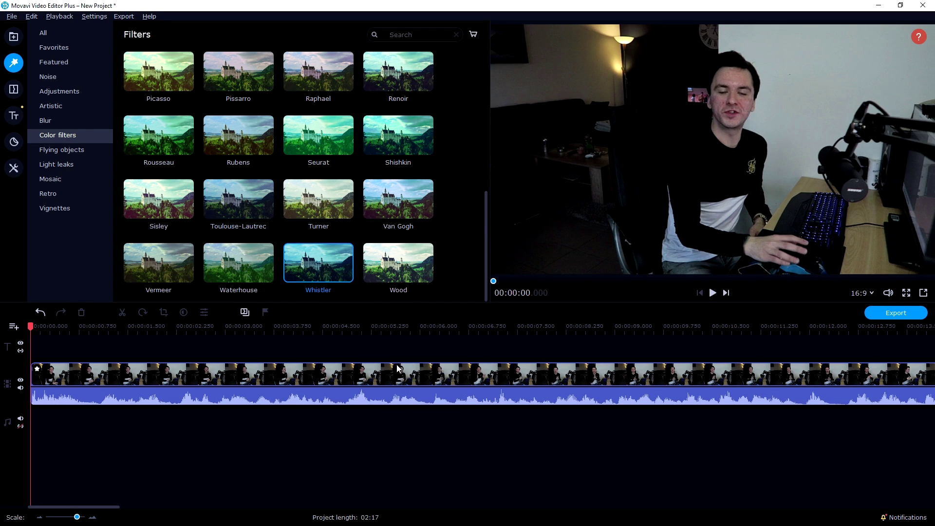
pyautogui.hotkey('ctrl', 'z')
pyautogui.scroll(10, 322, 133)
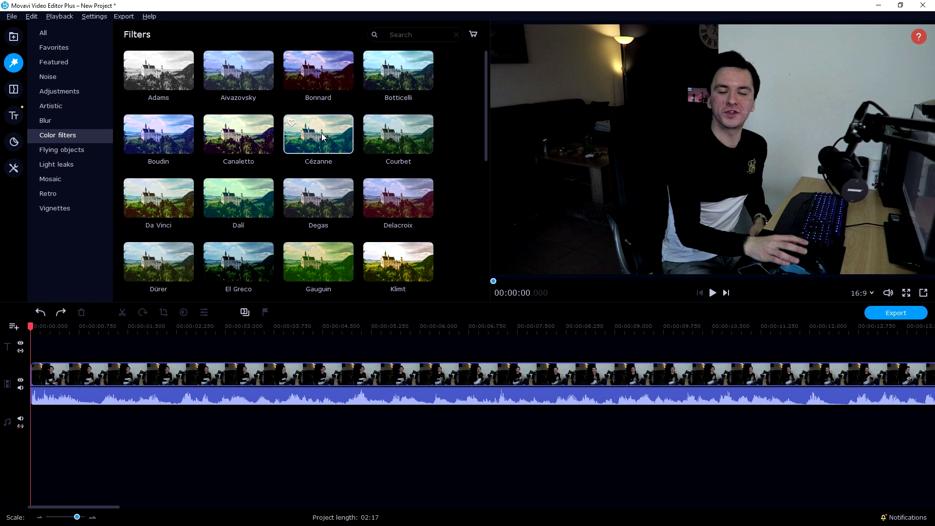
pyautogui.moveTo(214, 62); pyautogui.dragTo(390, 373)
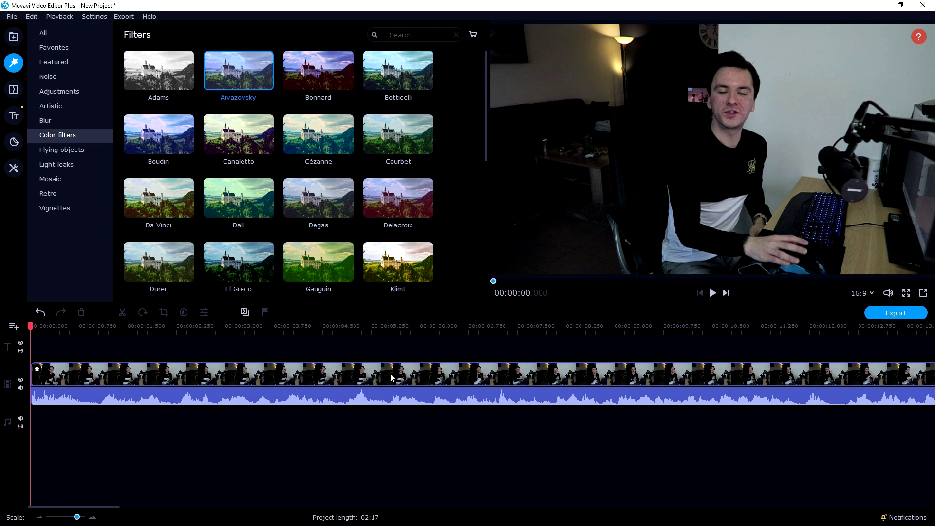
pyautogui.moveTo(398, 71); pyautogui.dragTo(494, 385)
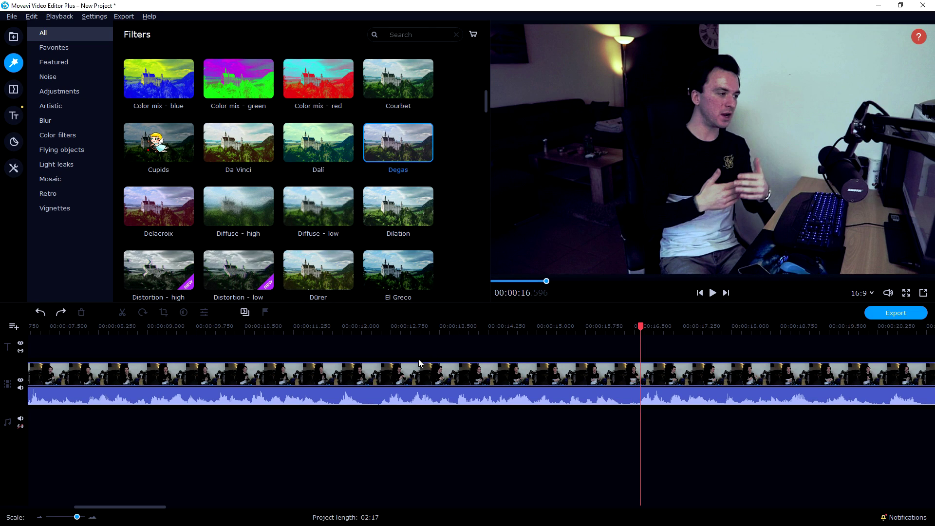
# Step: Play the project from the start and split the clip at 12.36 seconds
pyautogui.hscroll(3, 656, 378)
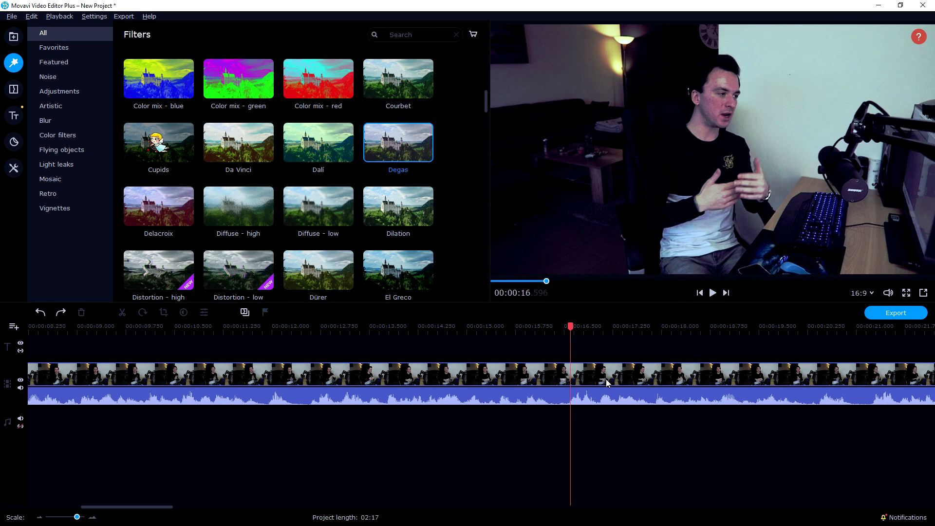
pyautogui.press('Home')
pyautogui.press('space')
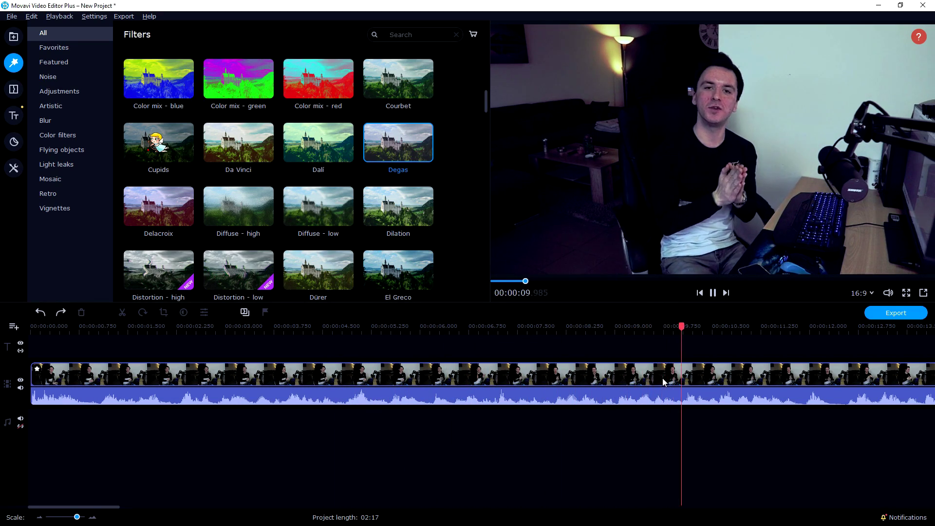
pyautogui.click(832, 404)
pyautogui.click(832, 404)
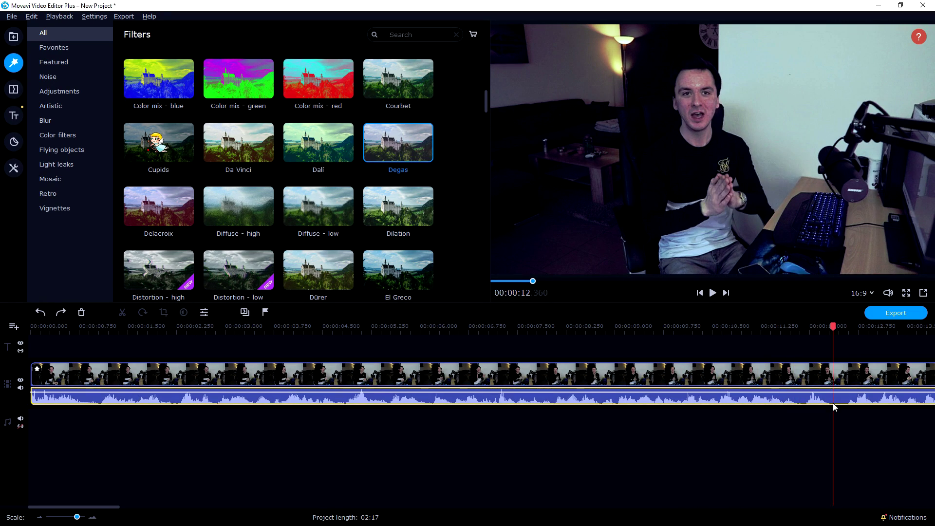
pyautogui.hotkey('ctrl', 'b')
# Step: Split again at 13.02 seconds and delete the short middle piece
pyautogui.scroll(3, 840, 407)
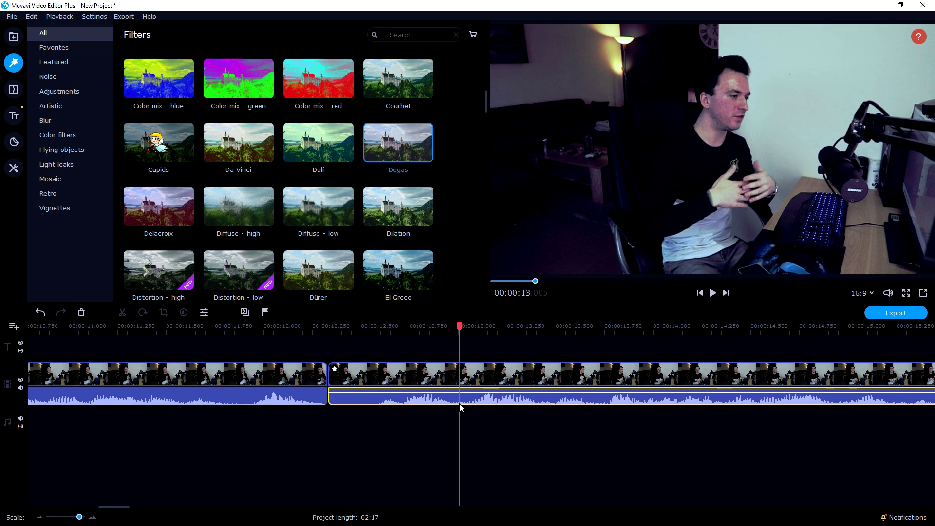
pyautogui.click(461, 403)
pyautogui.click(451, 402)
pyautogui.click(456, 402)
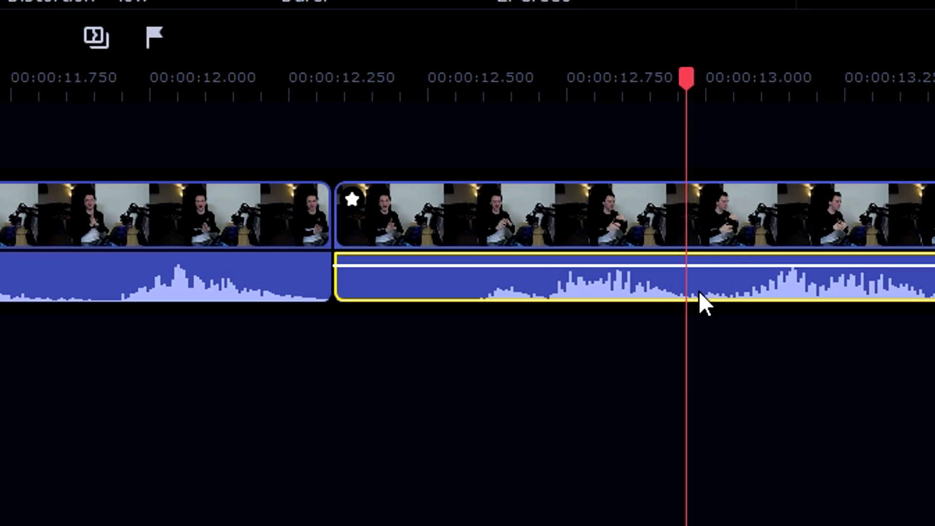
pyautogui.press('space')
pyautogui.click(701, 295)
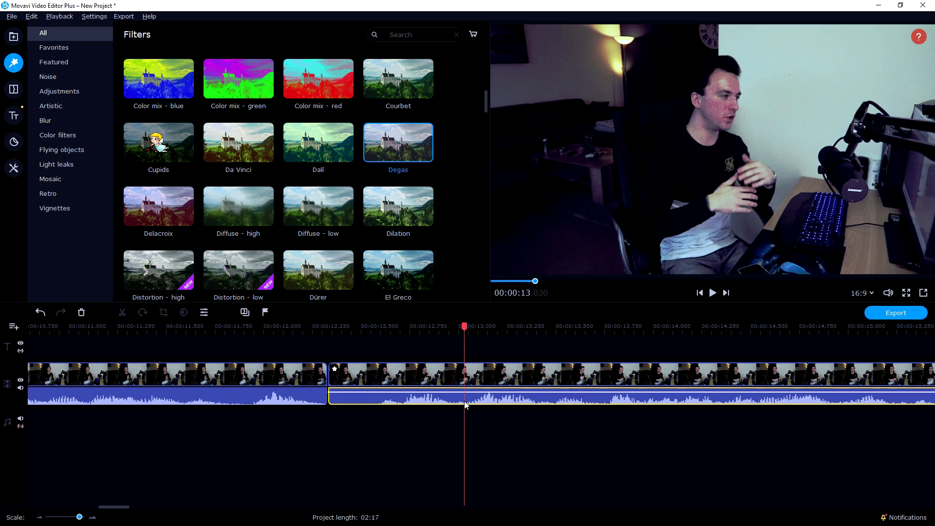
pyautogui.hotkey('ctrl', 'b')
pyautogui.click(422, 380)
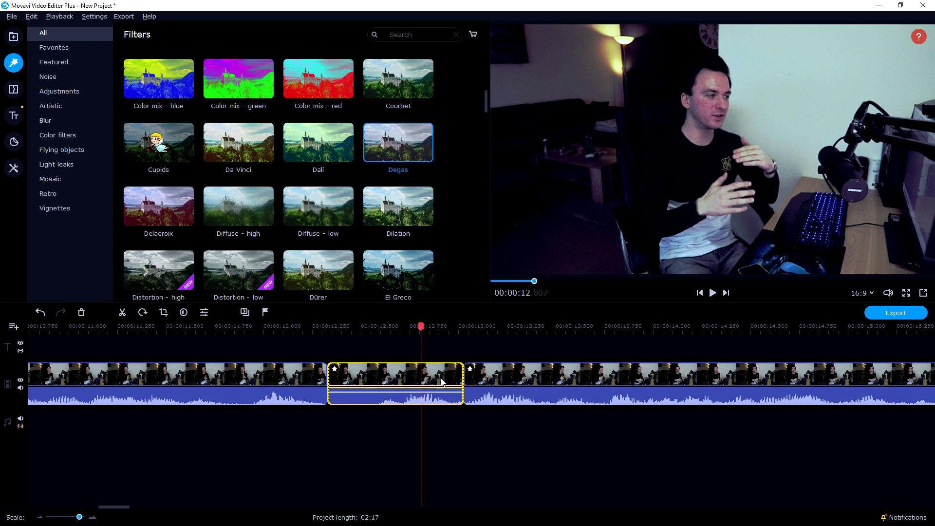
pyautogui.press('Delete')
# Step: Isolate a short piece near the 20-second mark with two splits and delete it
pyautogui.click(186, 330)
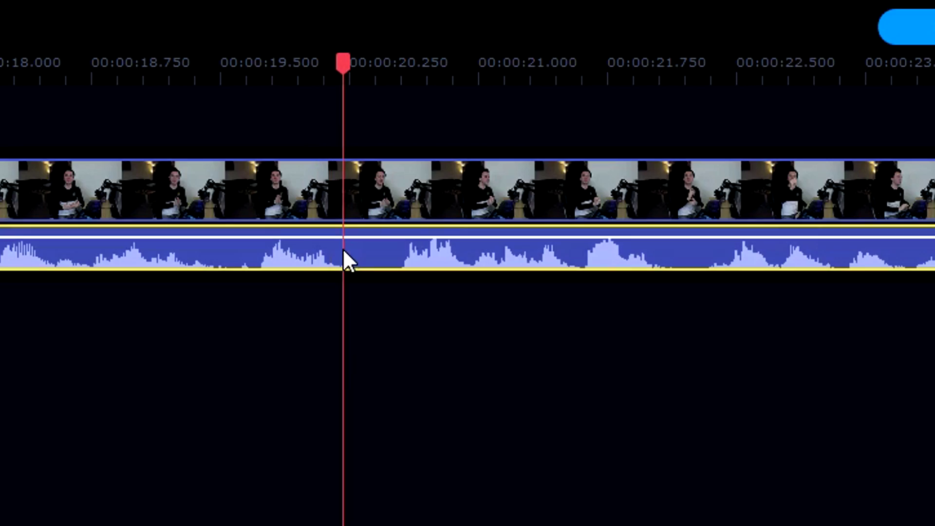
pyautogui.click(659, 377)
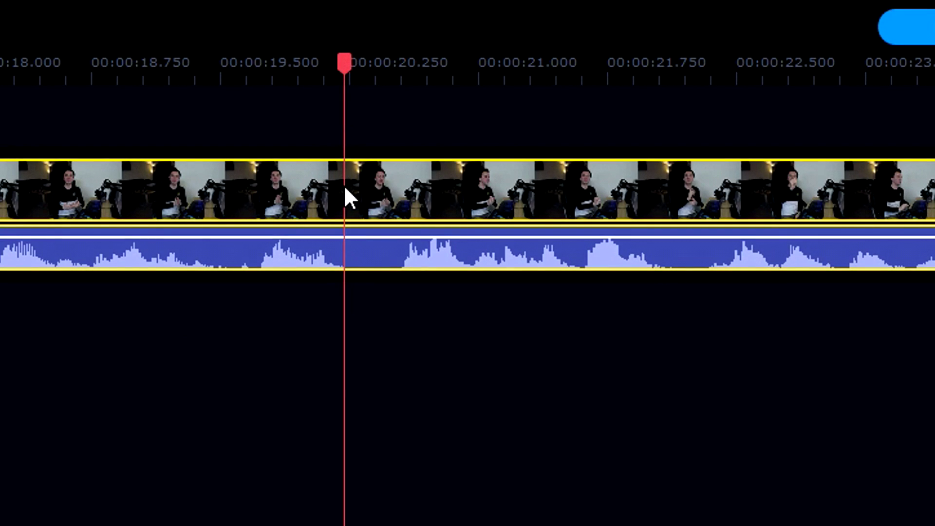
pyautogui.hotkey('ctrl', 'b')
pyautogui.click(402, 261)
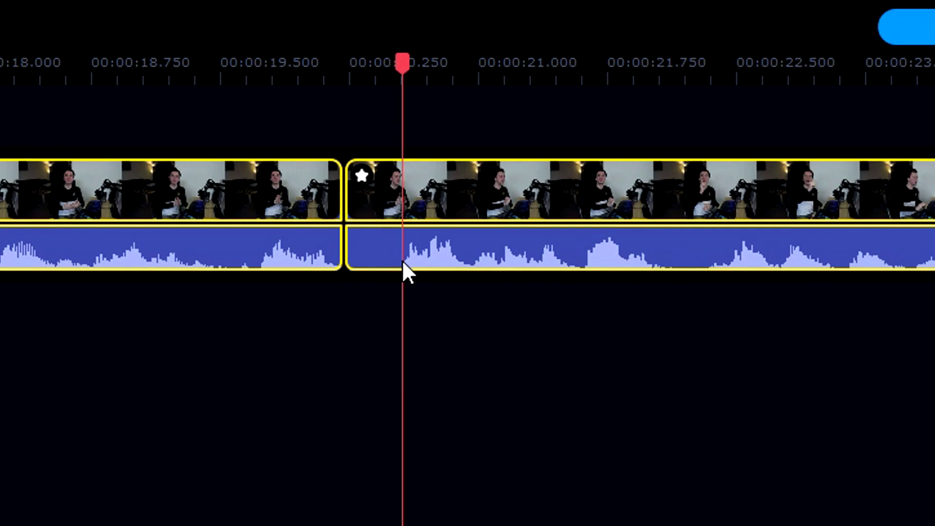
pyautogui.hotkey('ctrl', 'b')
pyautogui.click(360, 187)
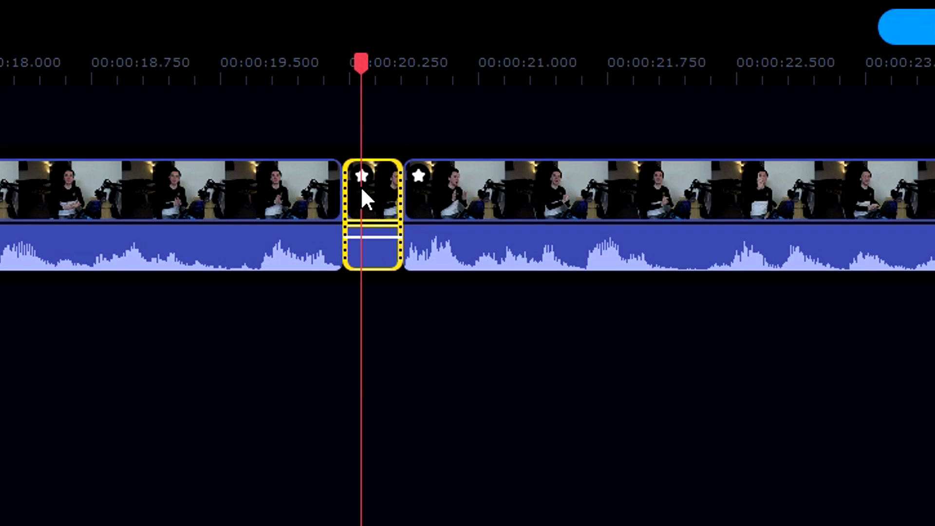
pyautogui.press('Delete')
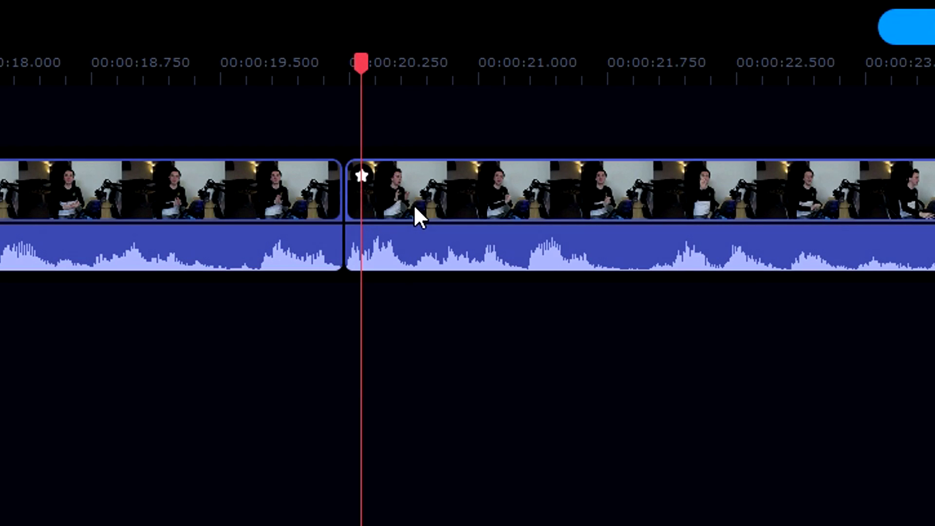
pyautogui.hotkey('ctrl', 'z')
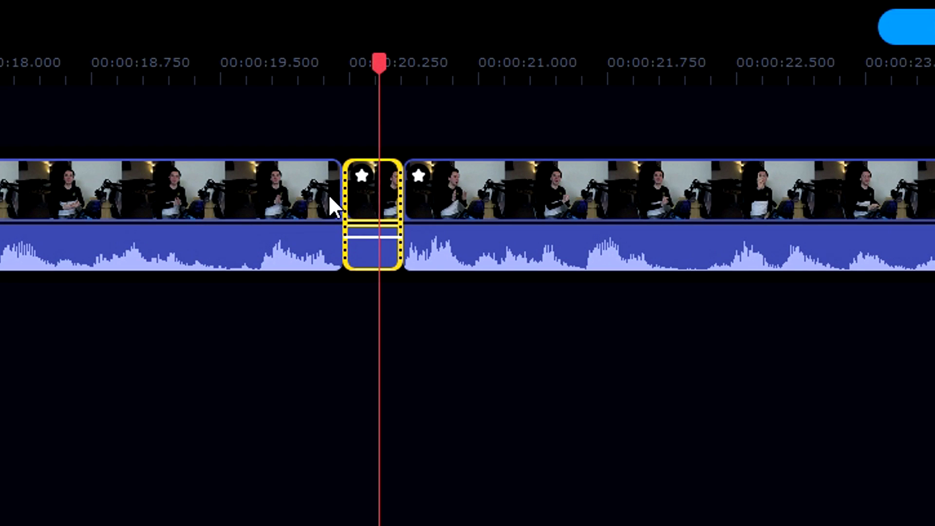
pyautogui.press('Delete')
# Step: Split the clip at 24 seconds and delete everything after it
pyautogui.click(68, 60)
pyautogui.click(615, 404)
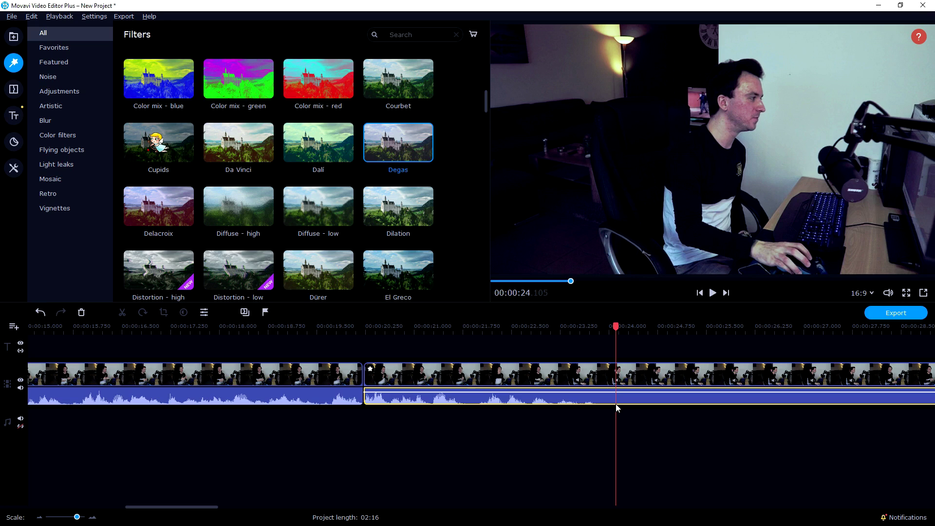
pyautogui.hotkey('ctrl', 'b')
pyautogui.click(632, 382)
pyautogui.press('Delete')
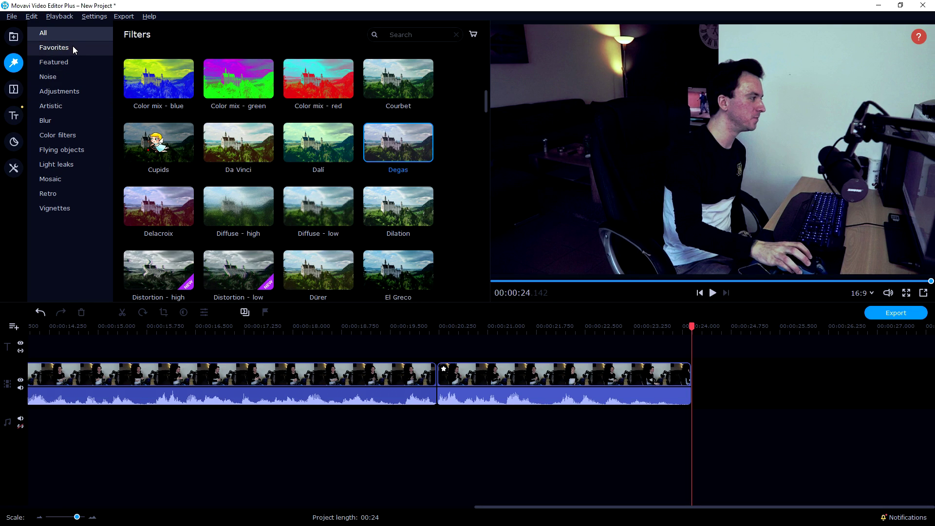
pyautogui.click(14, 115)
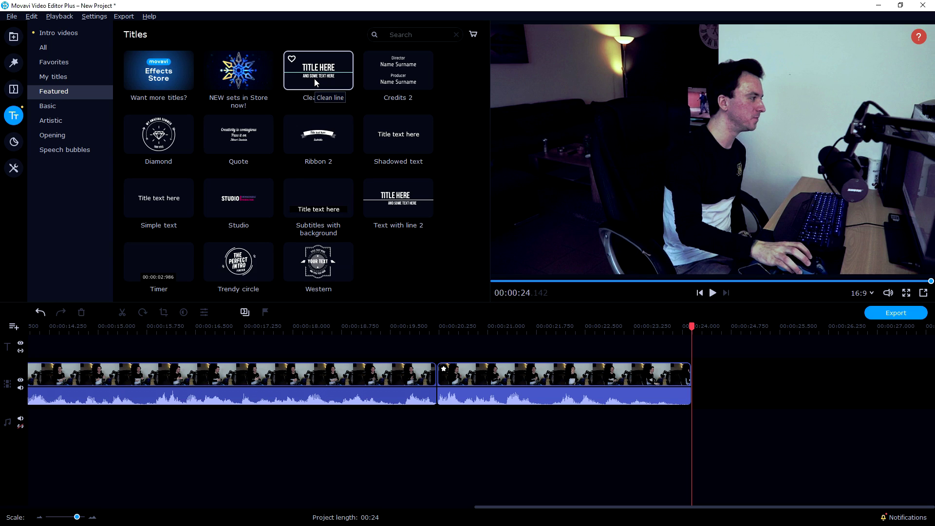
# Step: Add the Clean line title after the footage and type the presenter's name as its main line
pyautogui.moveTo(314, 78); pyautogui.dragTo(692, 347)
pyautogui.doubleClick(704, 346)
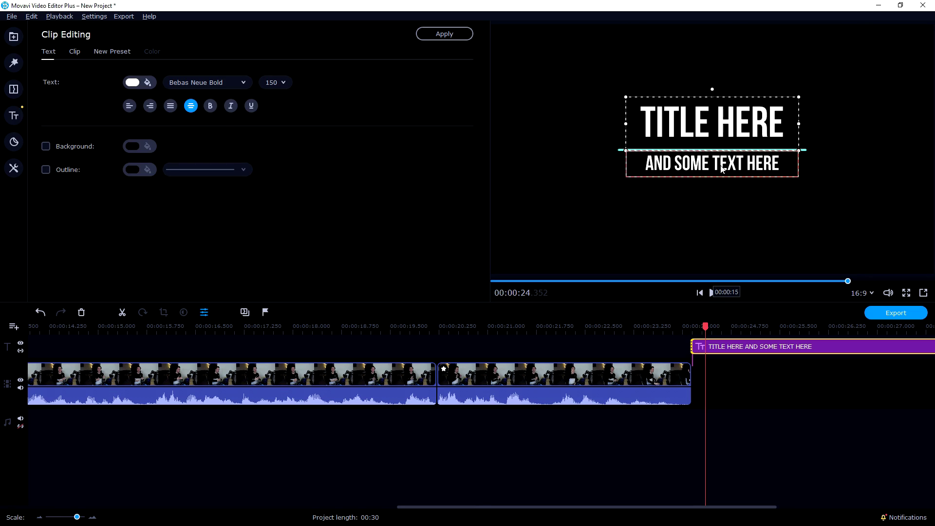
pyautogui.doubleClick(684, 132)
pyautogui.tripleClick(692, 119)
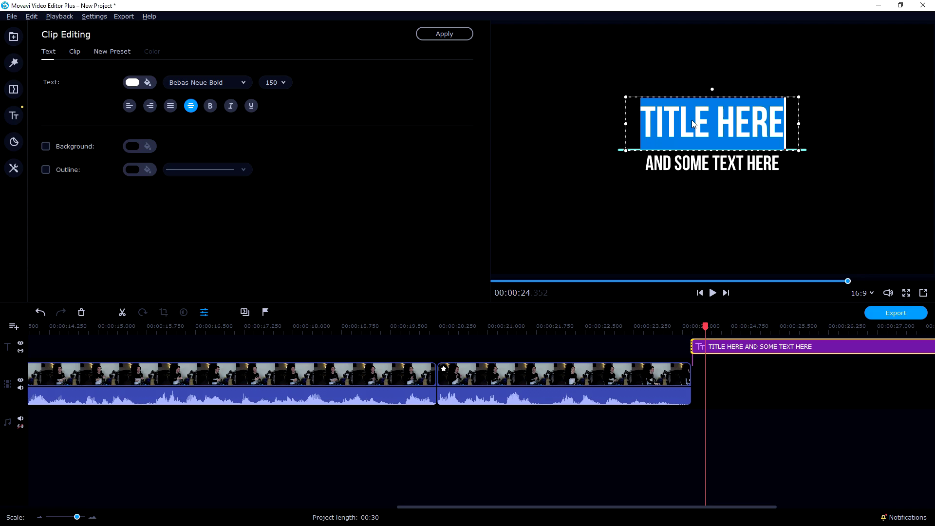
pyautogui.write('<')
pyautogui.press('BackSpace')
pyautogui.write('ALEX ')
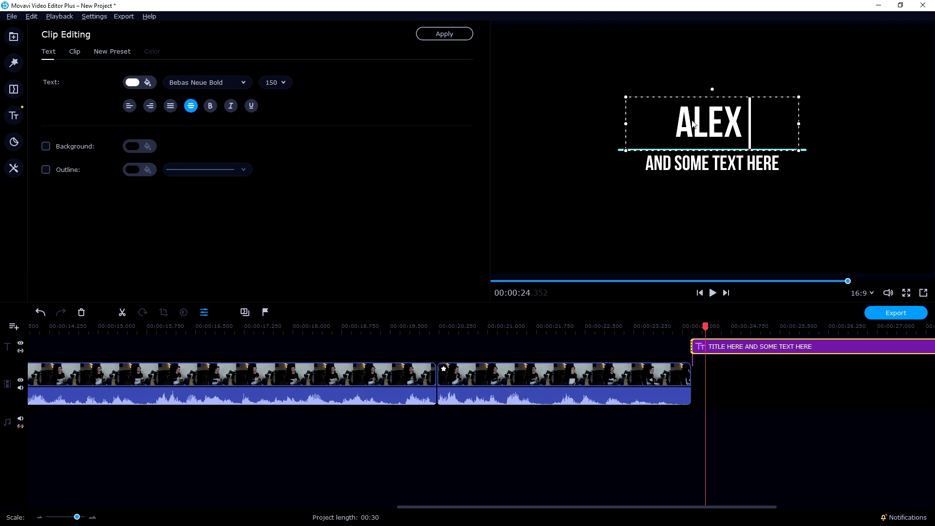
pyautogui.write('HALFORD')
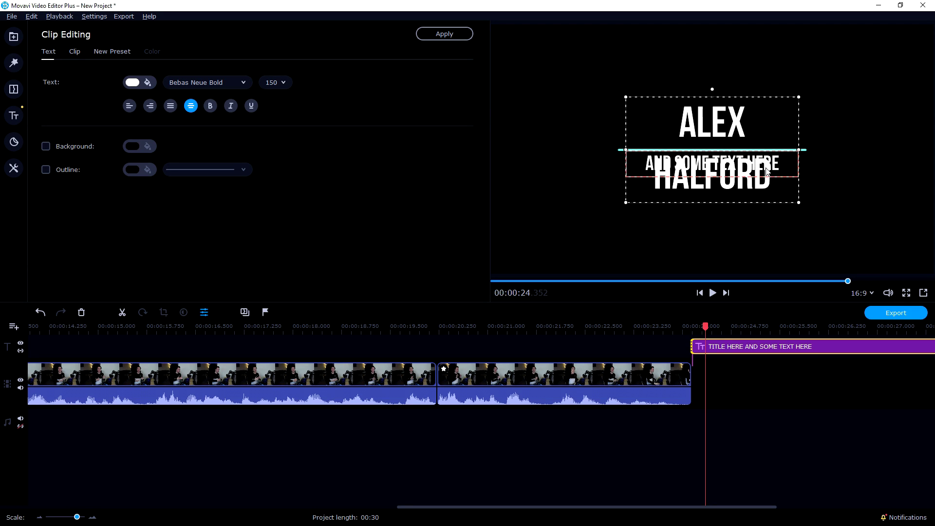
# Step: Set the presenter's name line to font size 120
pyautogui.doubleClick(776, 189)
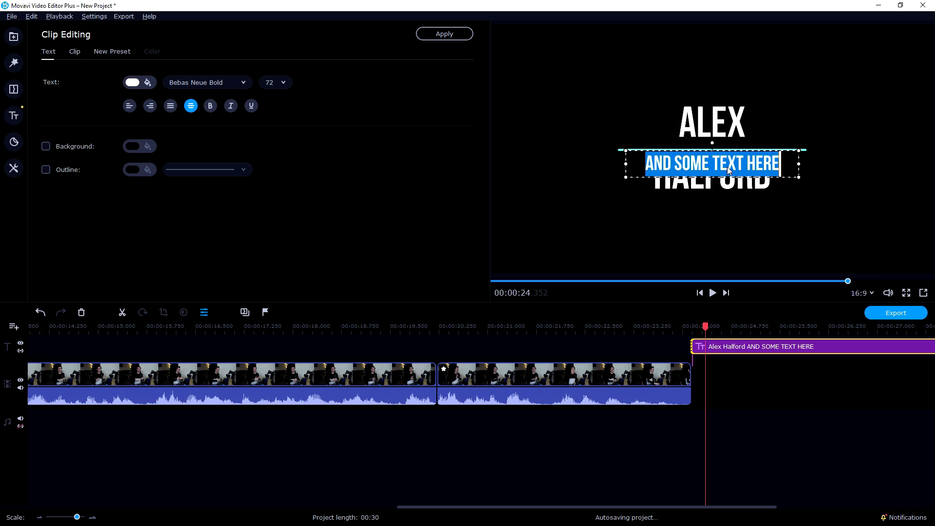
pyautogui.doubleClick(769, 192)
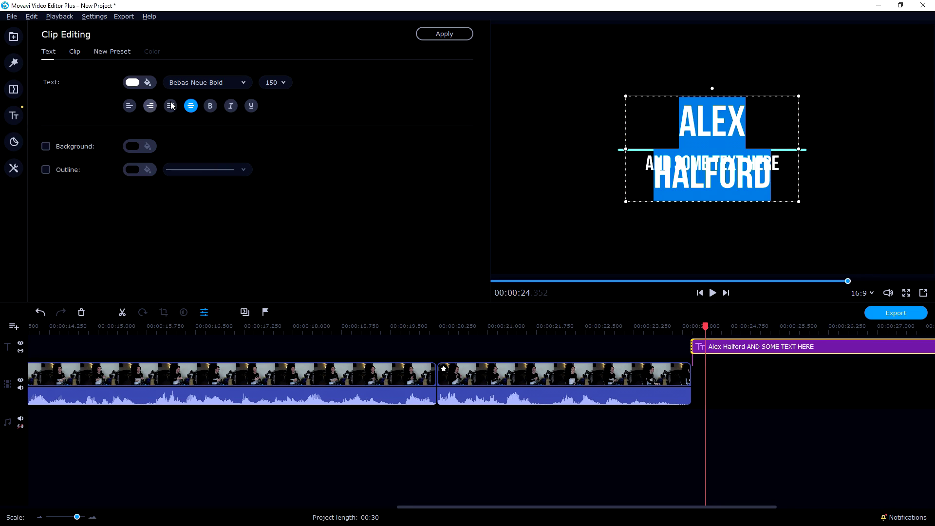
pyautogui.click(285, 83)
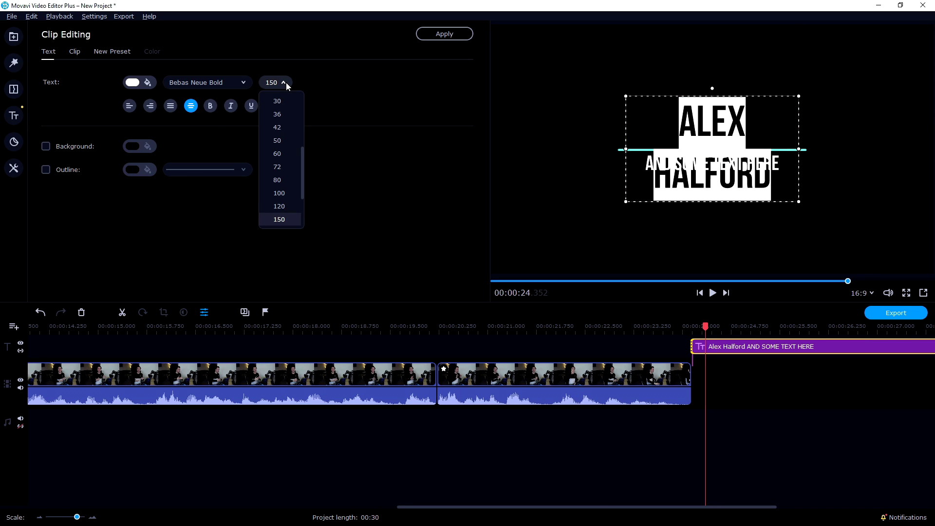
pyautogui.click(291, 207)
pyautogui.click(558, 195)
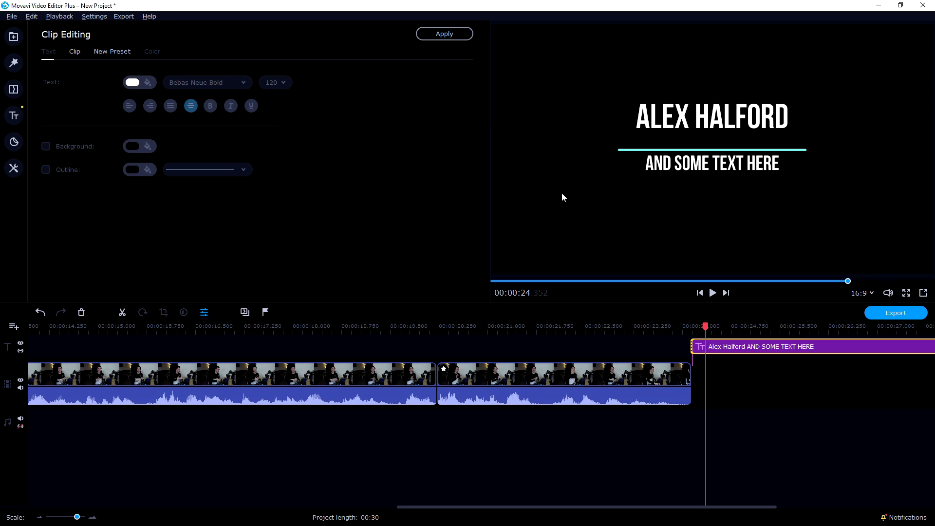
# Step: Replace the subtitle line with 'HOW TO START A YOUTUBE CHANNEL IN 2020'
pyautogui.doubleClick(701, 168)
pyautogui.tripleClick(712, 167)
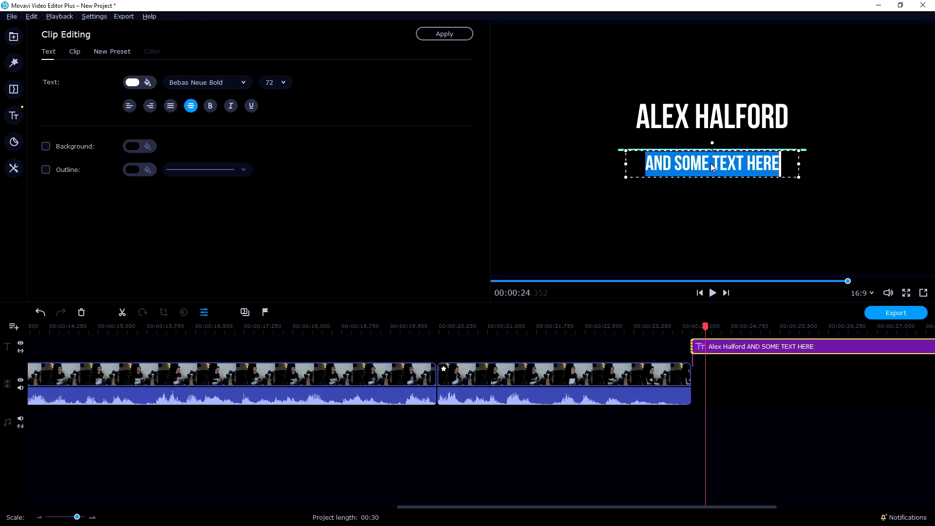
pyautogui.write('HOW TO START ')
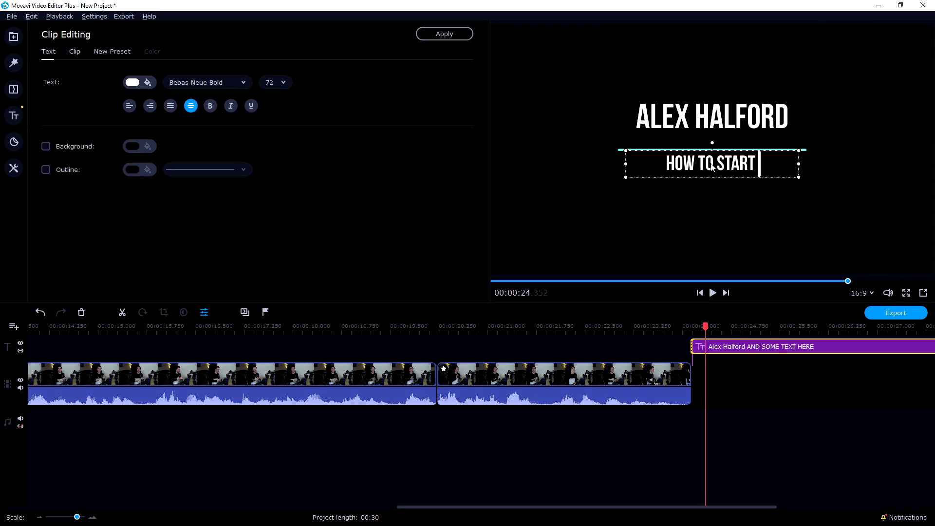
pyautogui.write('A YOUTUBE CHANNEL I')
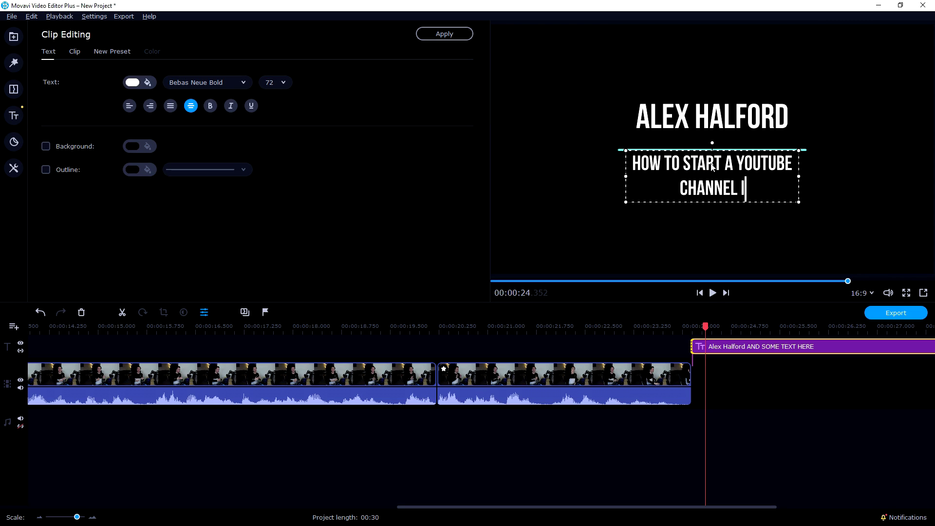
pyautogui.write('N 2020')
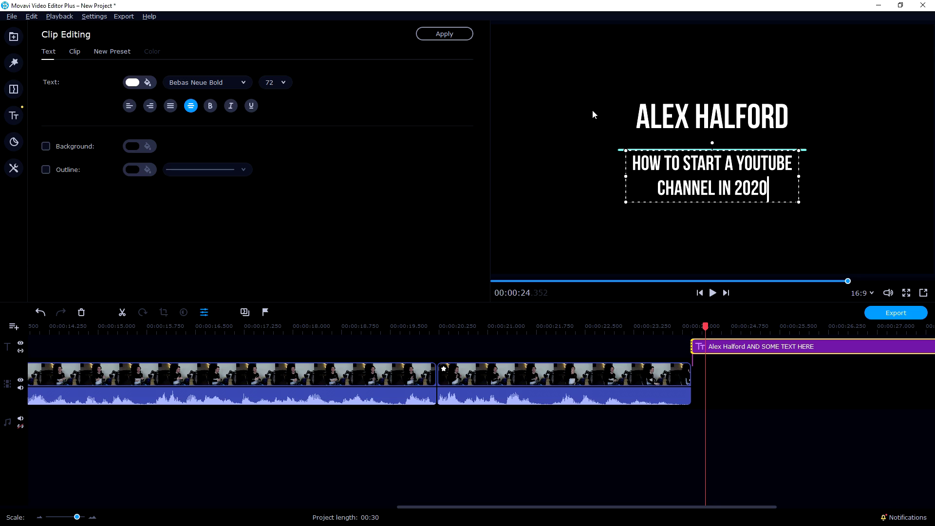
pyautogui.click(594, 115)
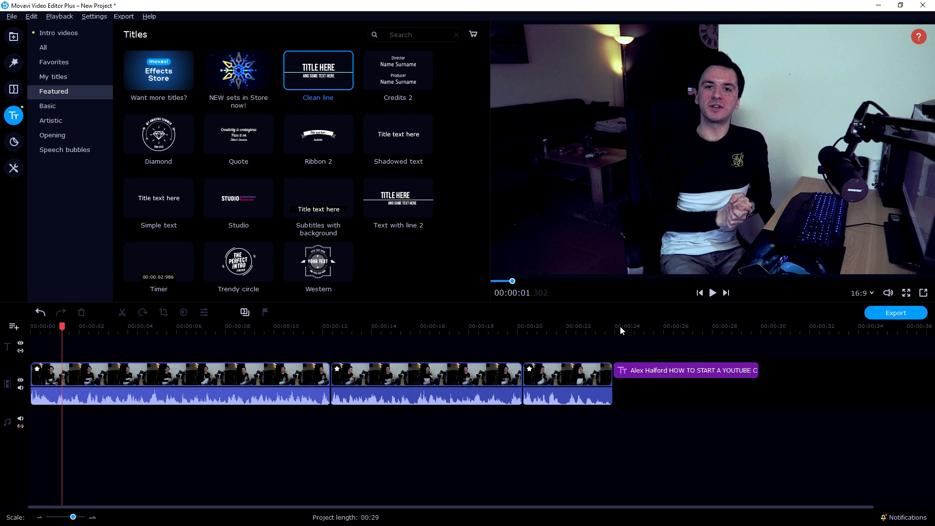
# Step: Scrub the playhead forward until the title card shows in the preview
pyautogui.click(620, 327)
pyautogui.click(612, 330)
pyautogui.moveTo(612, 329); pyautogui.dragTo(659, 328)
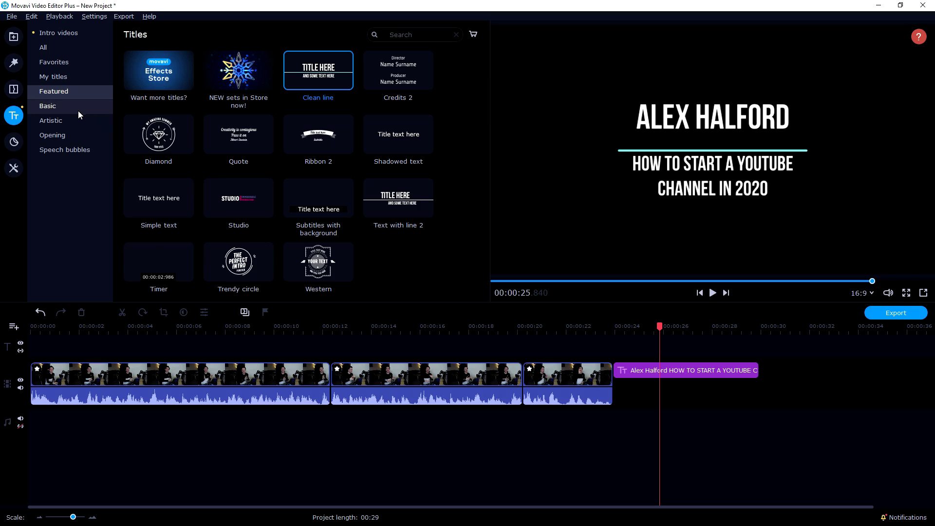
# Step: Browse the sidebar collections and open the built-in Backgrounds list
pyautogui.click(15, 142)
pyautogui.click(14, 90)
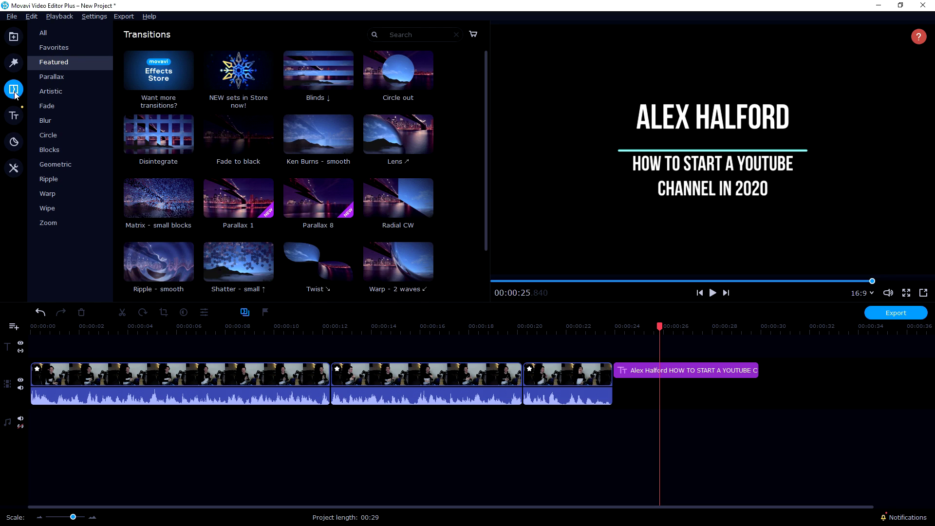
pyautogui.click(16, 61)
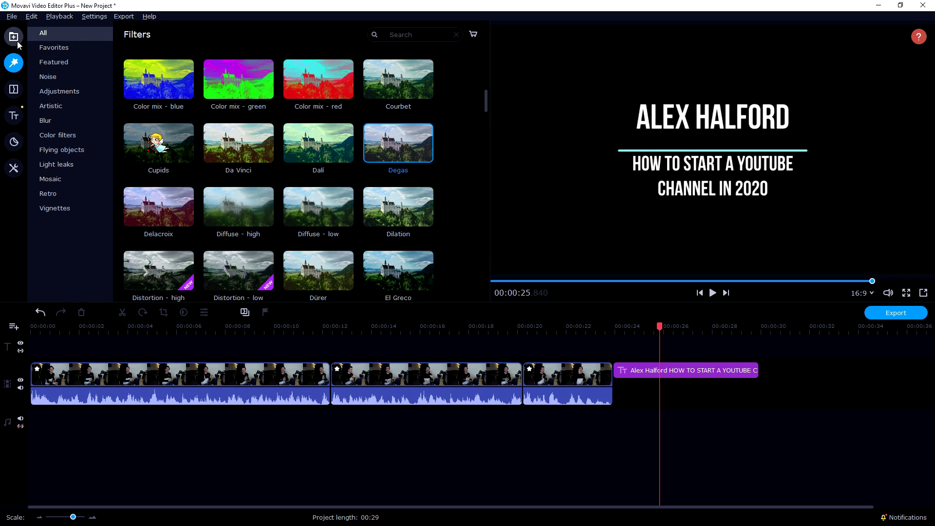
pyautogui.click(15, 38)
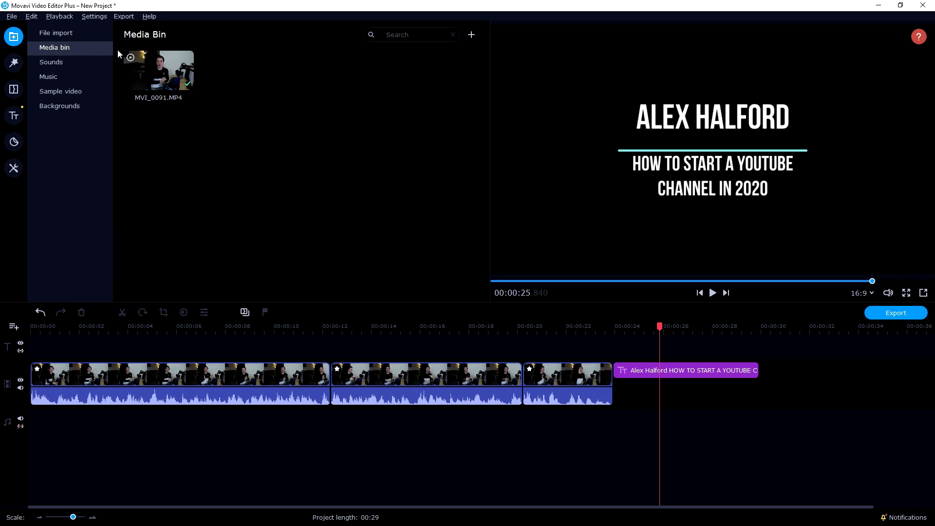
pyautogui.click(91, 105)
pyautogui.scroll(-1, 275, 151)
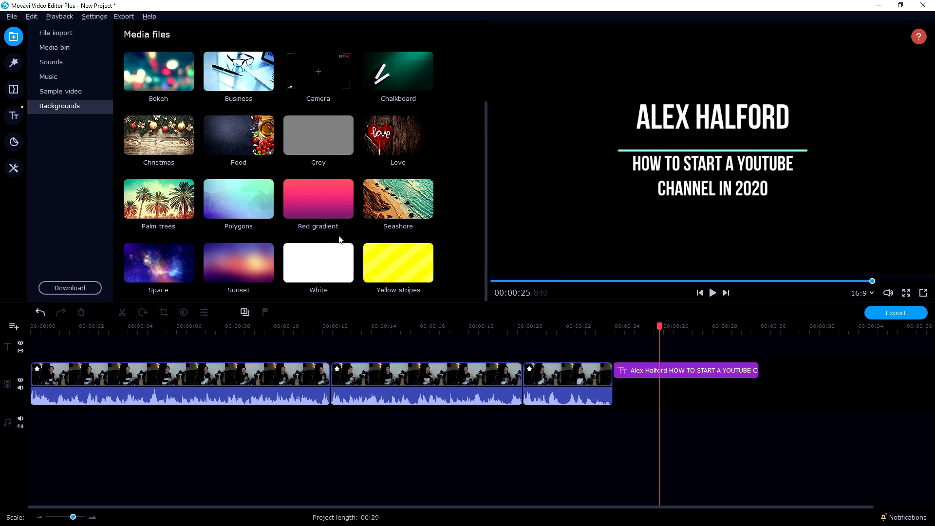
# Step: Put the Sunset background under the title after the footage and lengthen it to about 29 seconds
pyautogui.moveTo(230, 270); pyautogui.dragTo(617, 384)
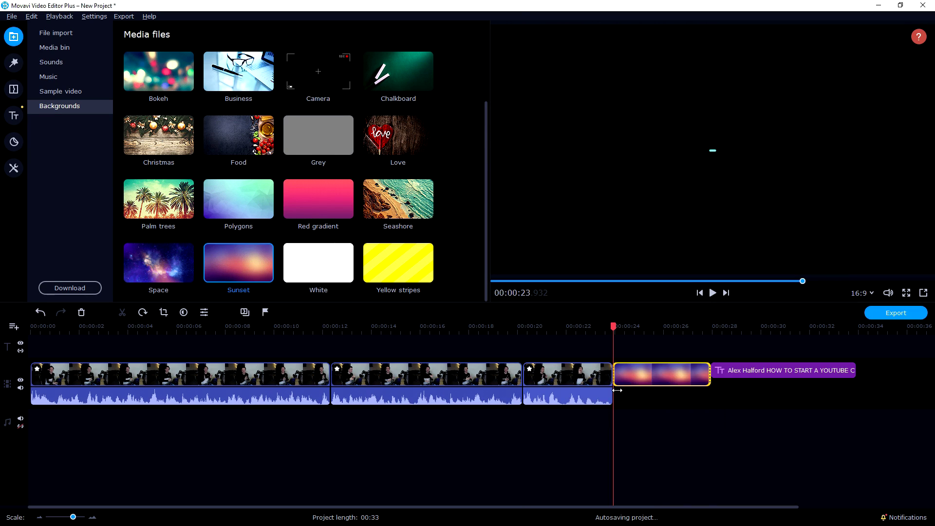
pyautogui.moveTo(736, 373); pyautogui.dragTo(636, 349)
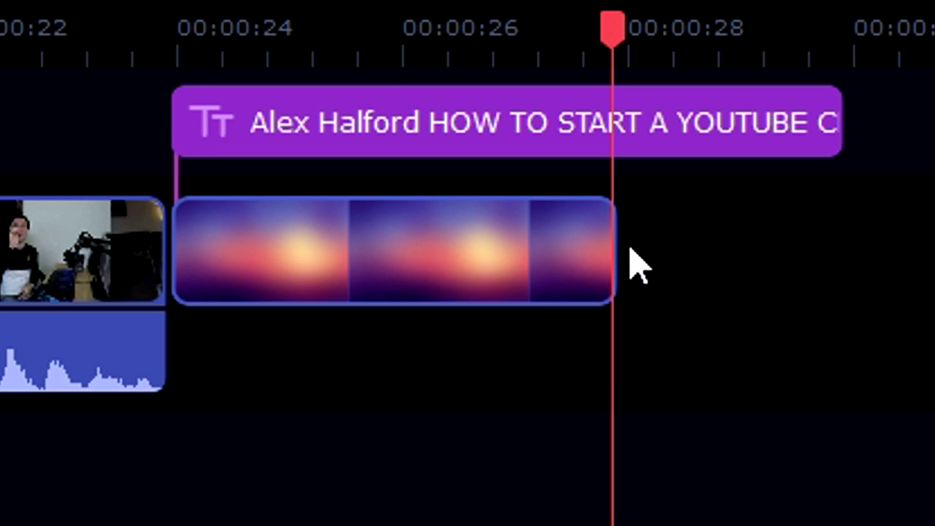
pyautogui.click(708, 373)
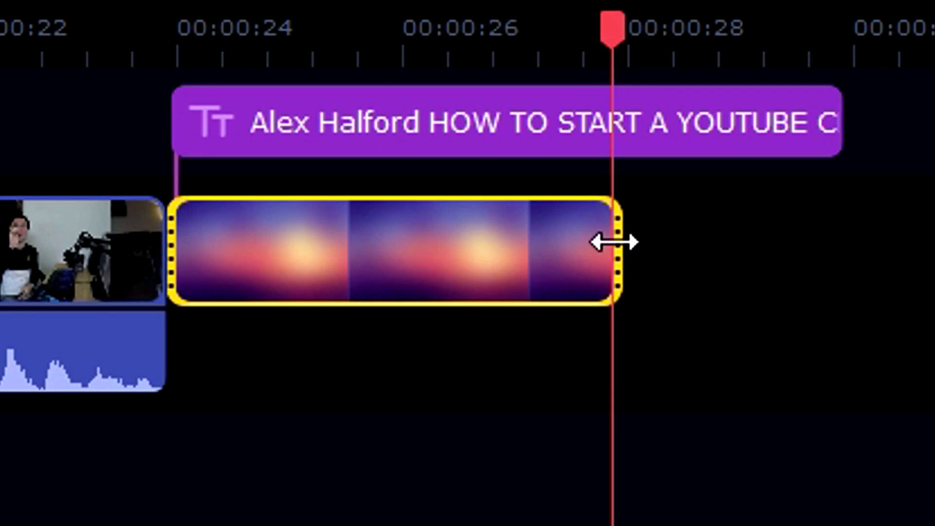
pyautogui.moveTo(615, 242); pyautogui.dragTo(841, 247)
pyautogui.click(526, 29)
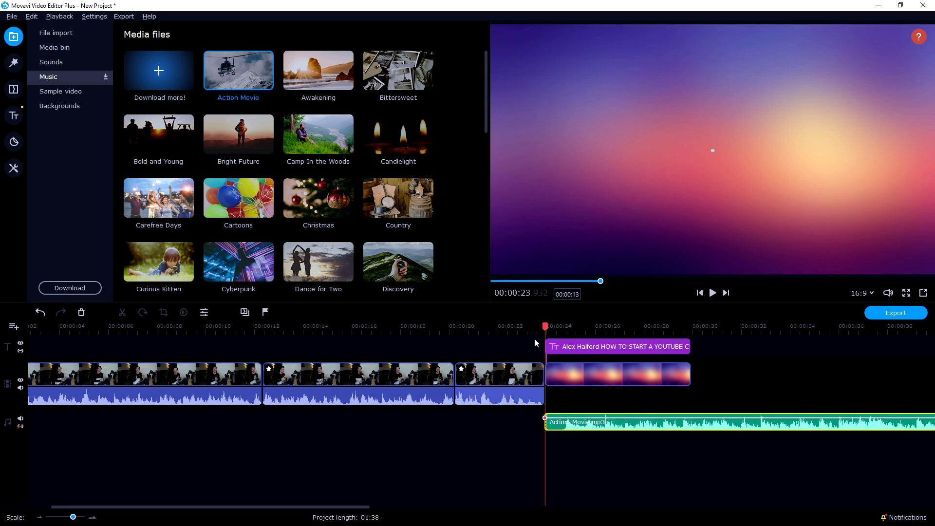
# Step: Place the playhead around 00:00:22, just before the intro, and start playback
pyautogui.click(535, 323)
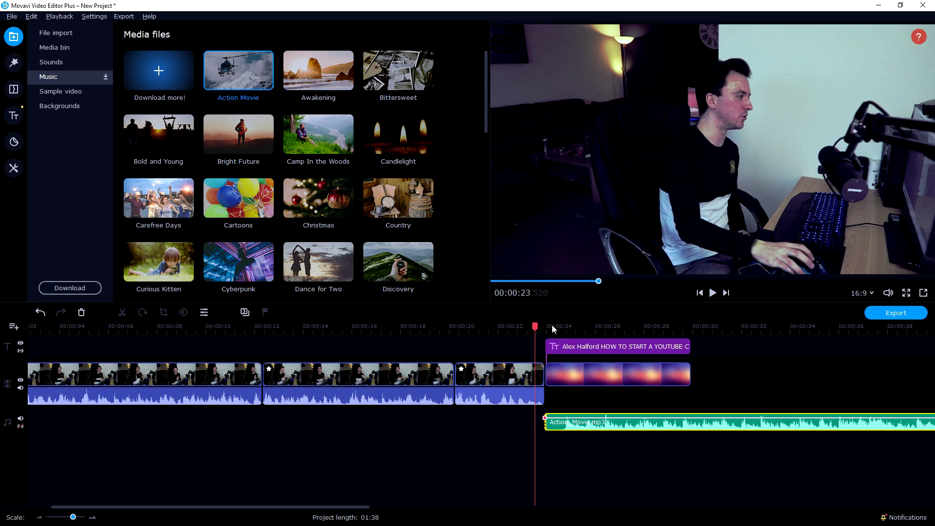
pyautogui.click(525, 322)
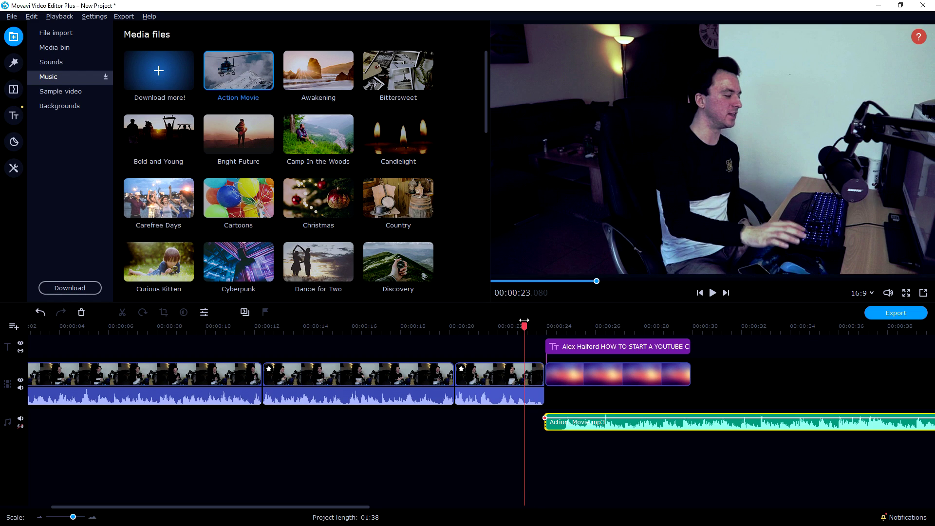
pyautogui.click(499, 343)
pyautogui.click(501, 328)
pyautogui.press('space')
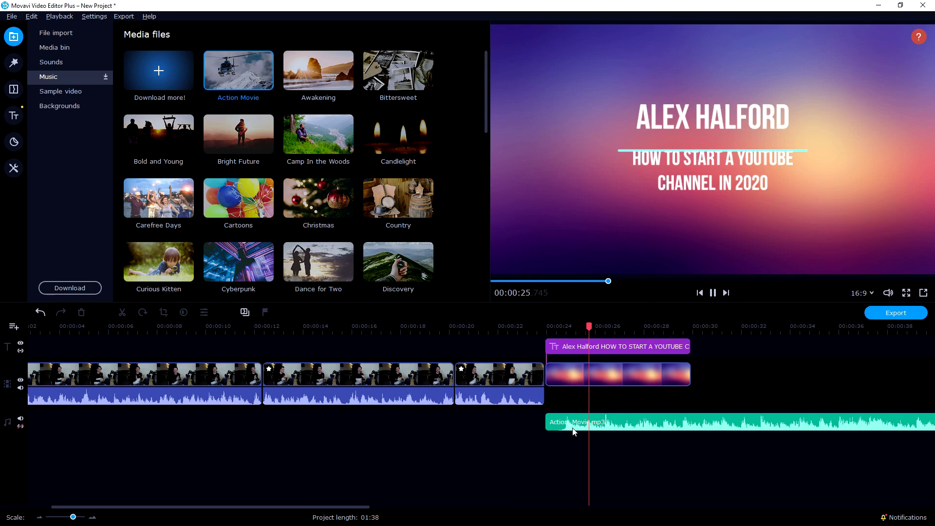
# Step: Shift the Action Movie music slightly earlier and replay the intro to check its timing
pyautogui.moveTo(564, 423); pyautogui.dragTo(541, 424)
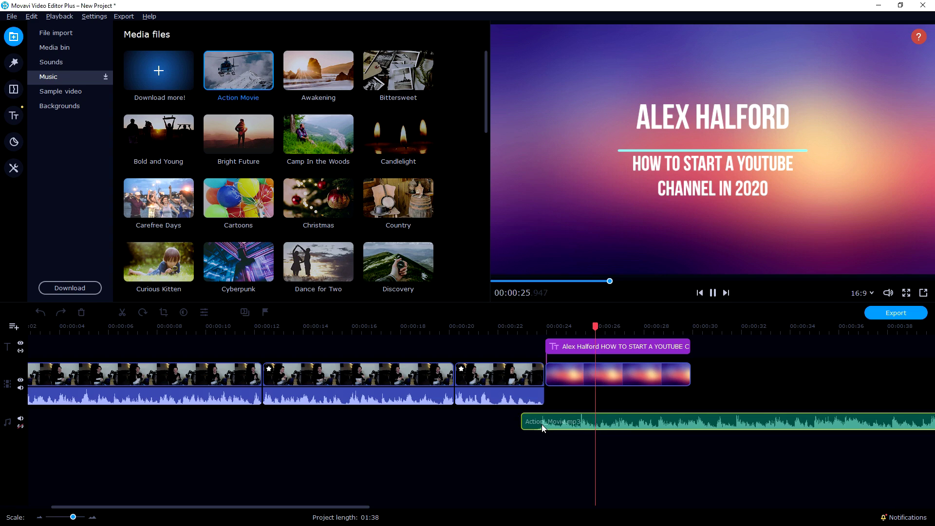
pyautogui.press('space')
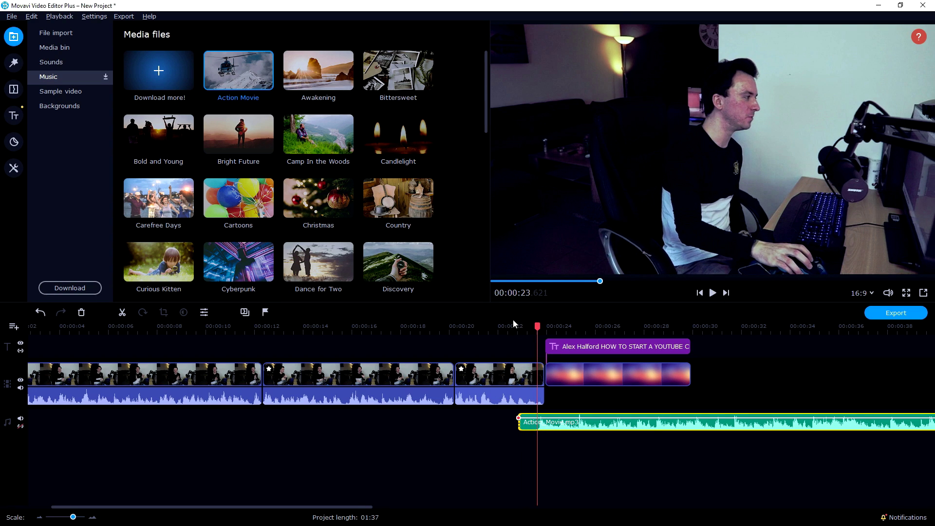
pyautogui.press('space')
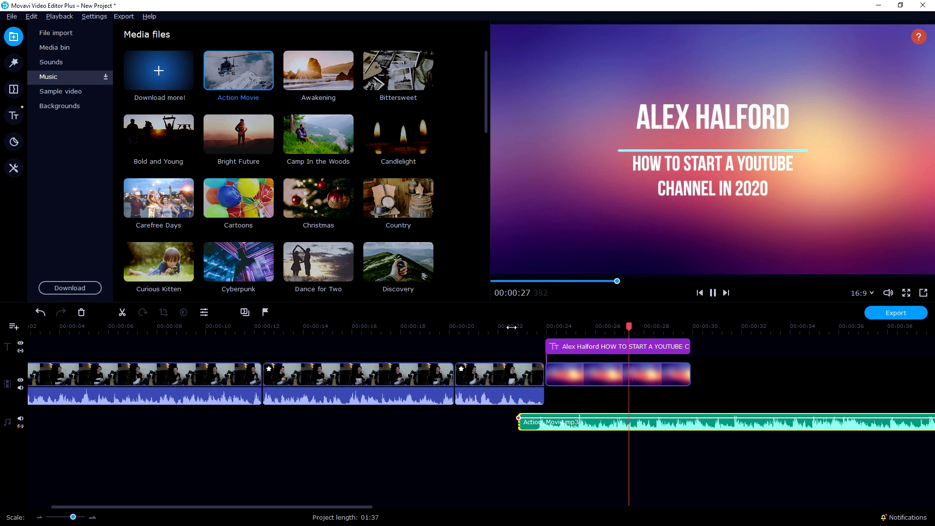
pyautogui.click(681, 378)
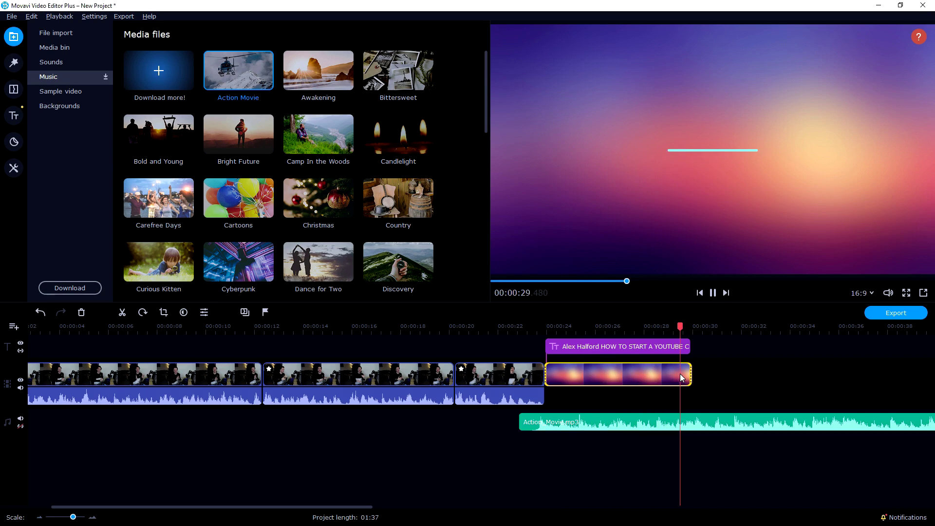
pyautogui.press('space')
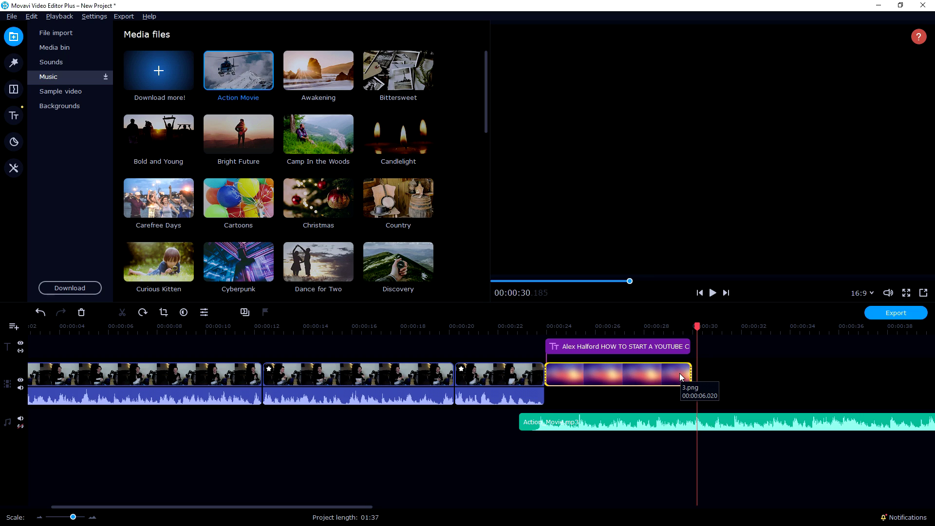
pyautogui.click(636, 324)
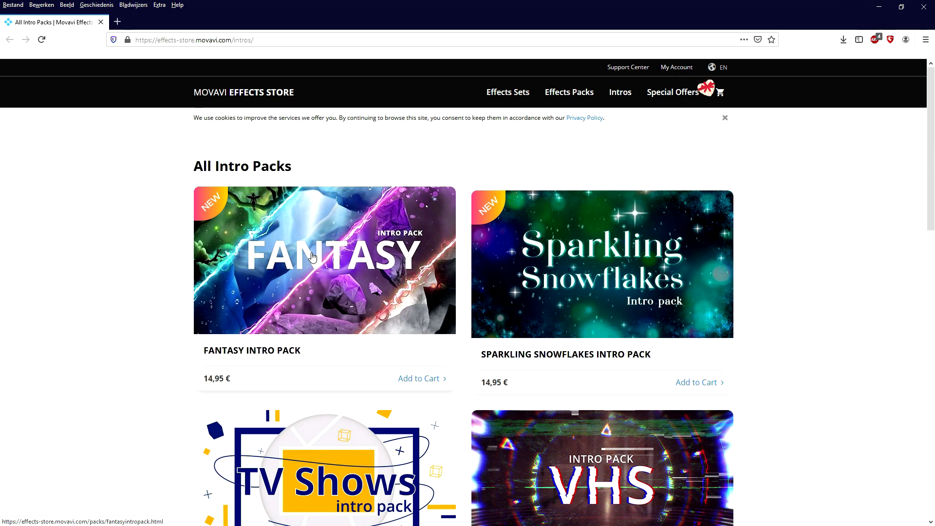
pyautogui.scroll(-4, 312, 257)
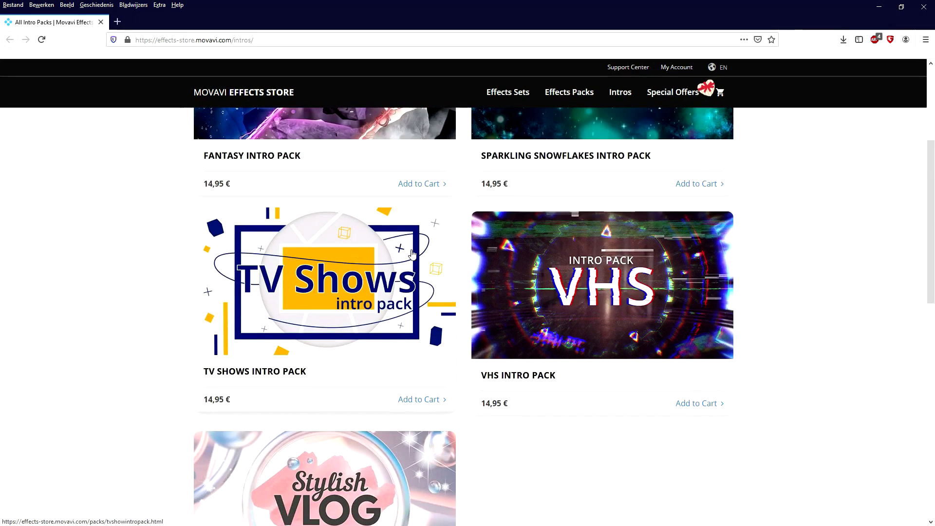
pyautogui.click(580, 286)
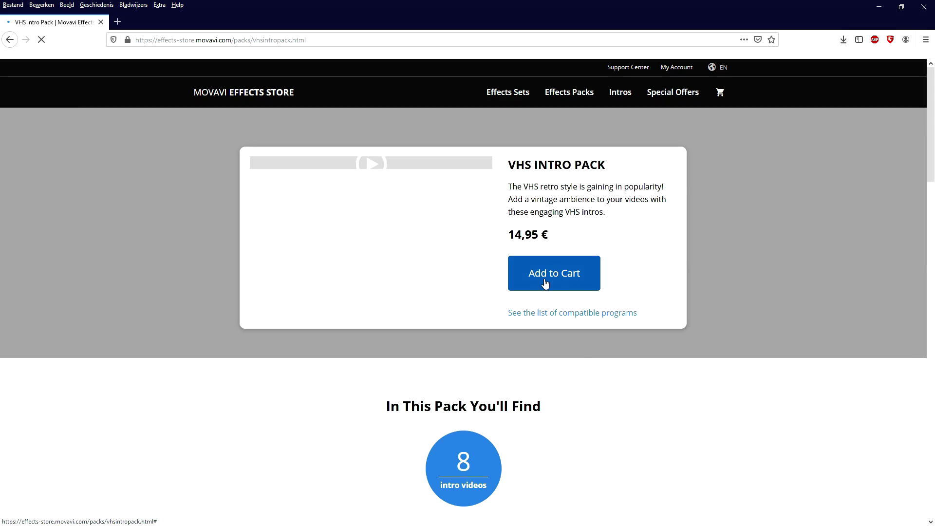
pyautogui.scroll(-7, 555, 344)
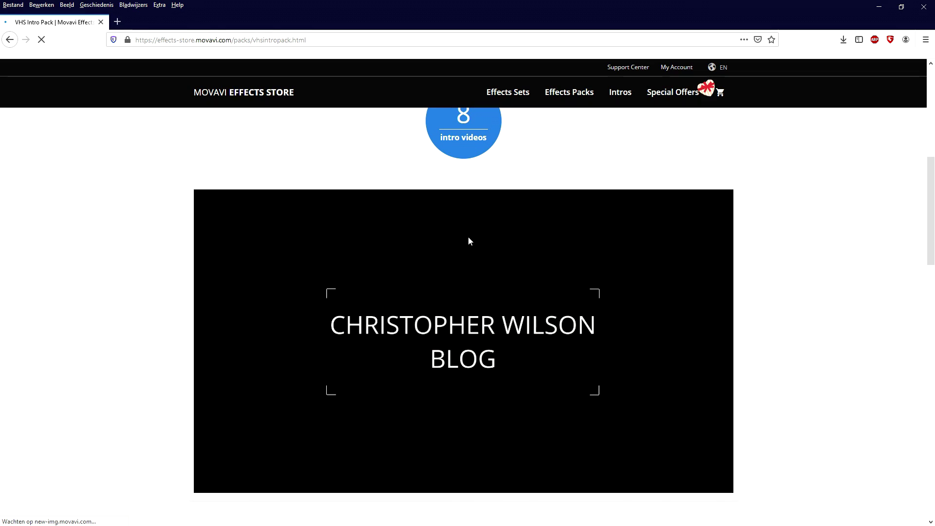
pyautogui.scroll(4, 481, 331)
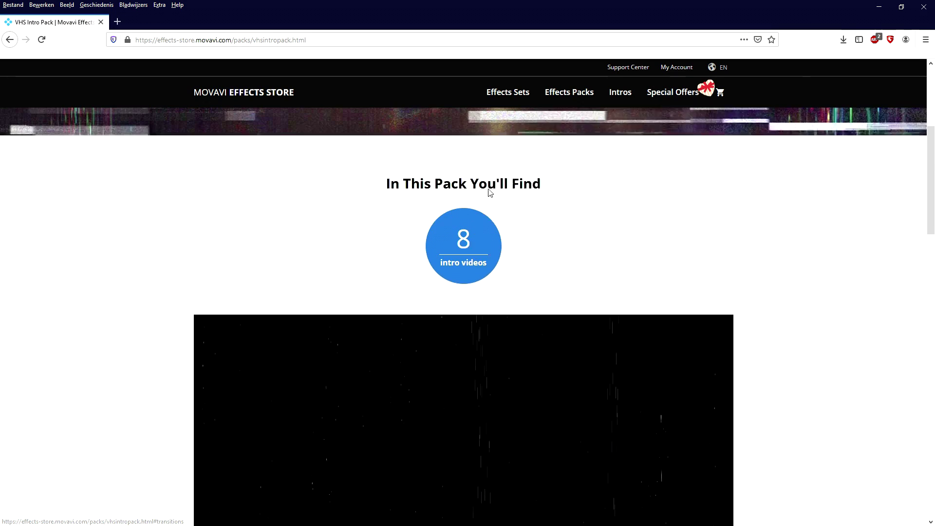
pyautogui.scroll(-10, 481, 331)
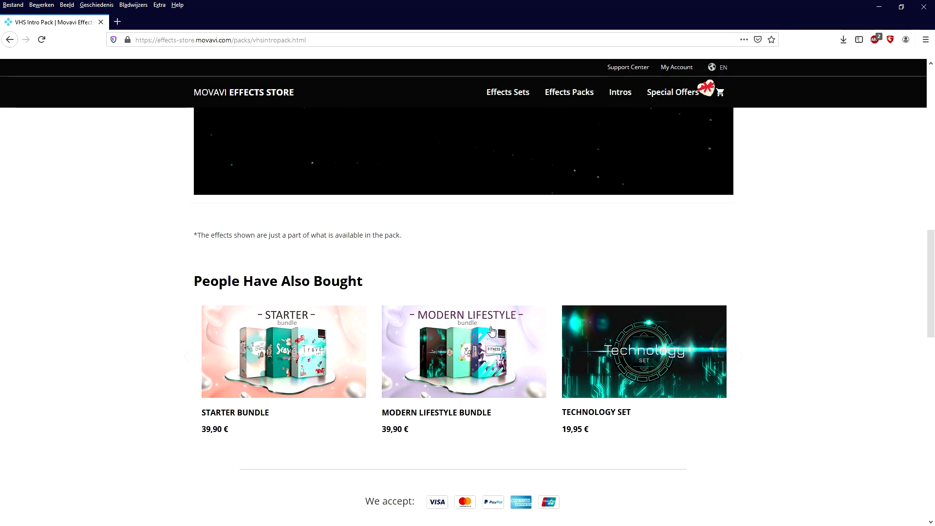
pyautogui.scroll(5, 492, 331)
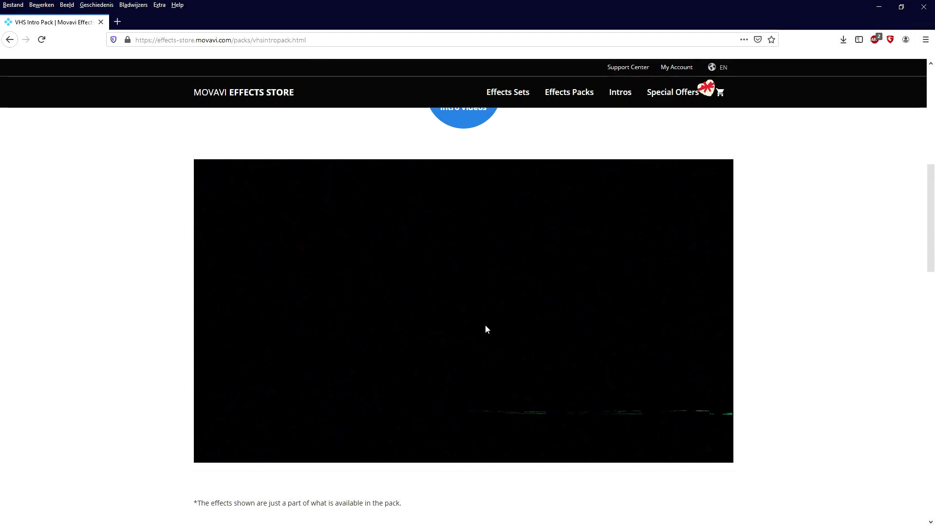
pyautogui.scroll(4, 486, 323)
pyautogui.scroll(-5, 486, 321)
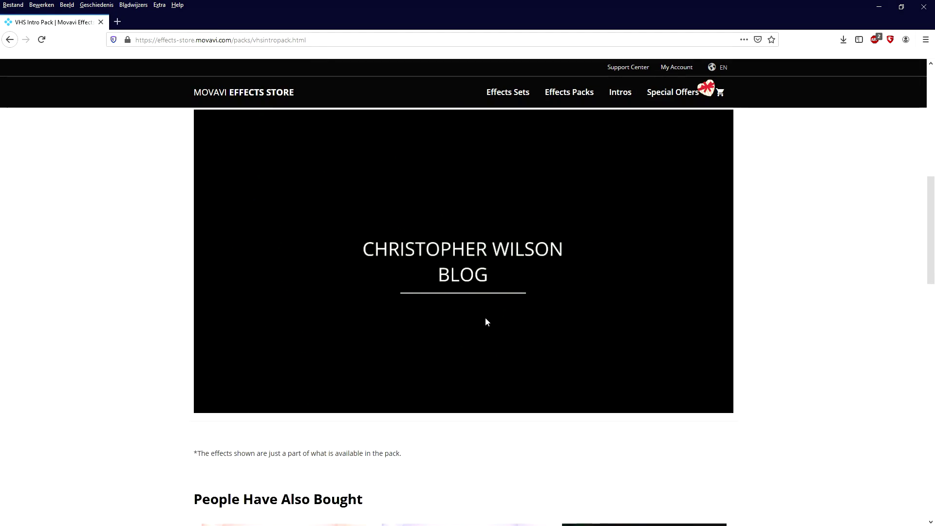
pyautogui.scroll(1, 485, 320)
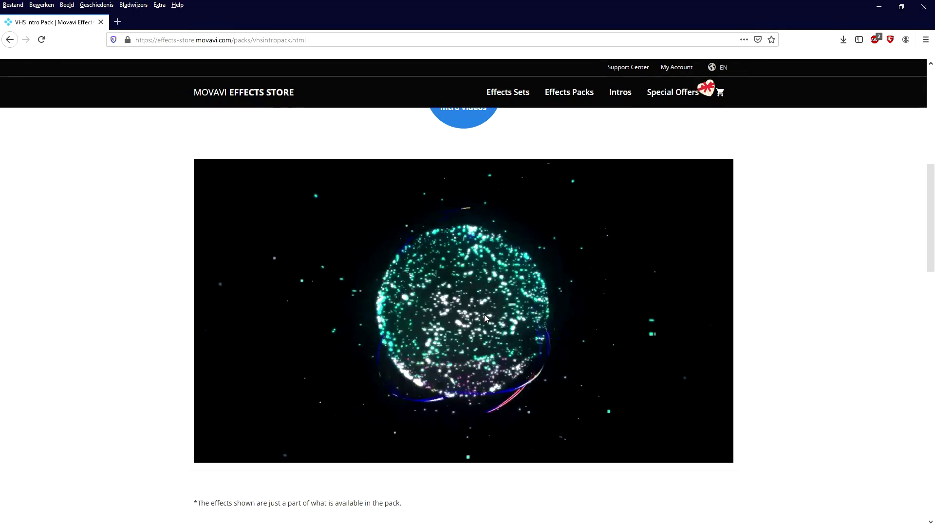
pyautogui.scroll(8, 487, 292)
pyautogui.hotkey('alt', 'Left')
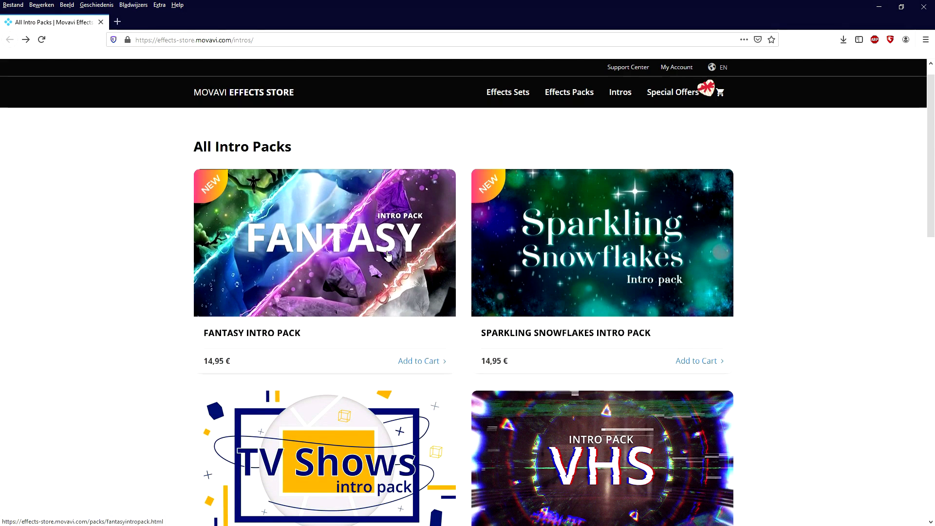
pyautogui.scroll(-5, 369, 254)
pyautogui.scroll(4, 369, 254)
pyautogui.click(393, 214)
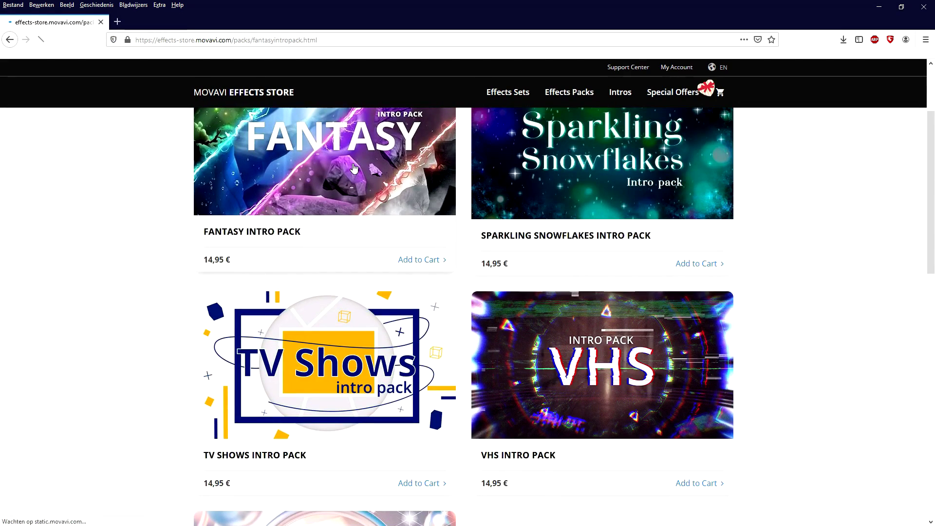
pyautogui.scroll(-9, 608, 311)
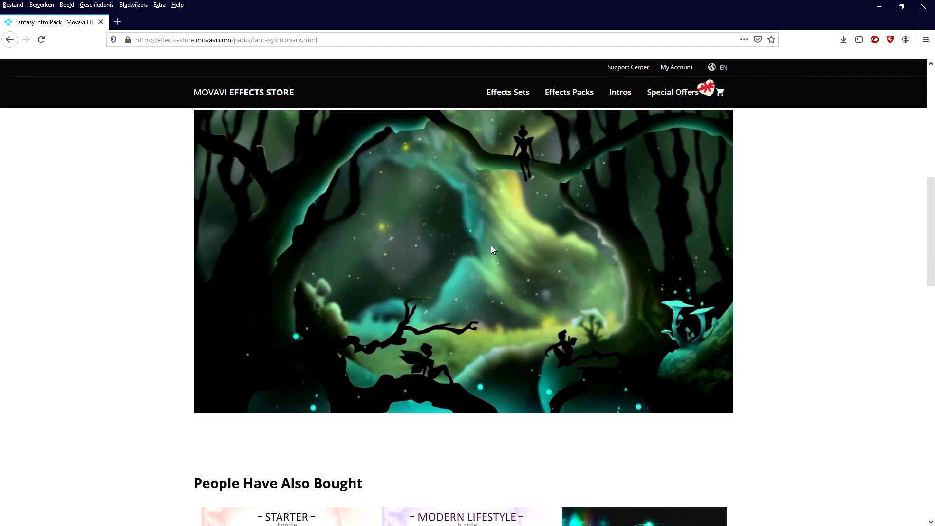
pyautogui.scroll(-8, 492, 249)
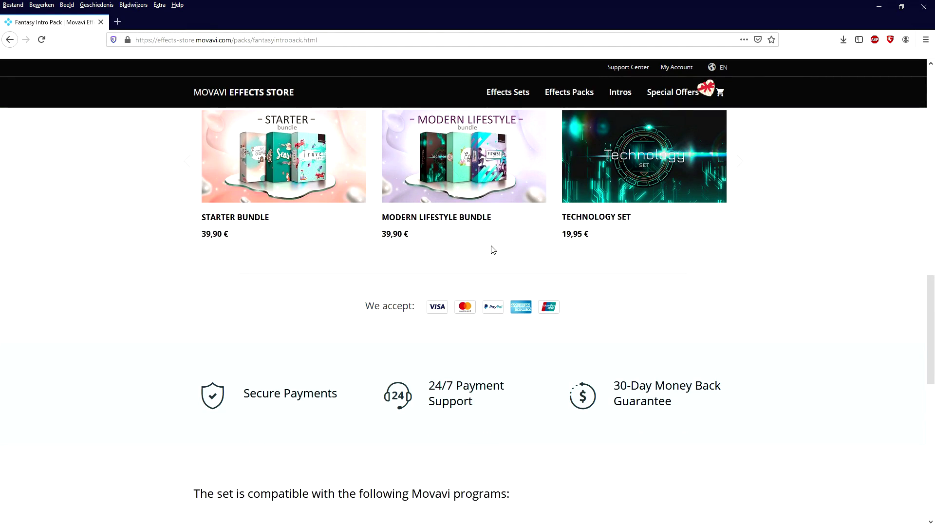
pyautogui.scroll(15, 487, 267)
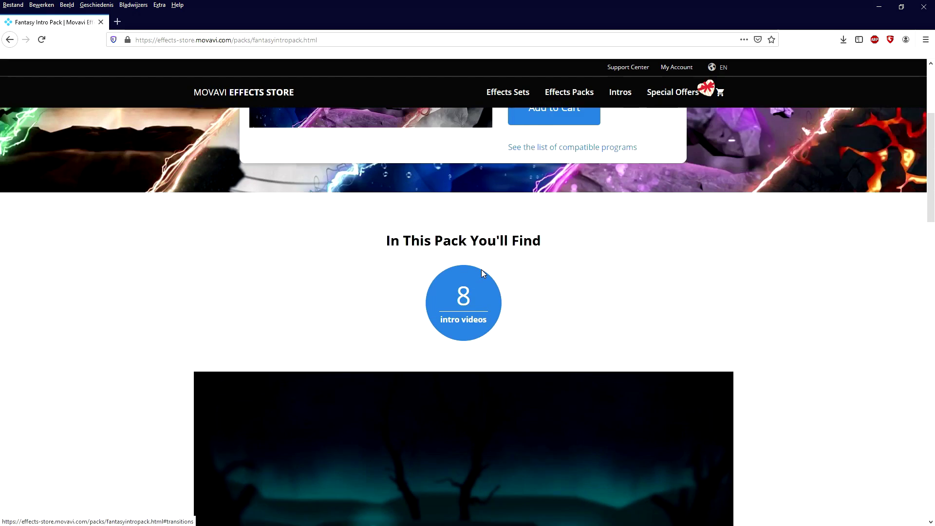
pyautogui.hotkey('alt', 'Left')
pyautogui.scroll(10, 488, 271)
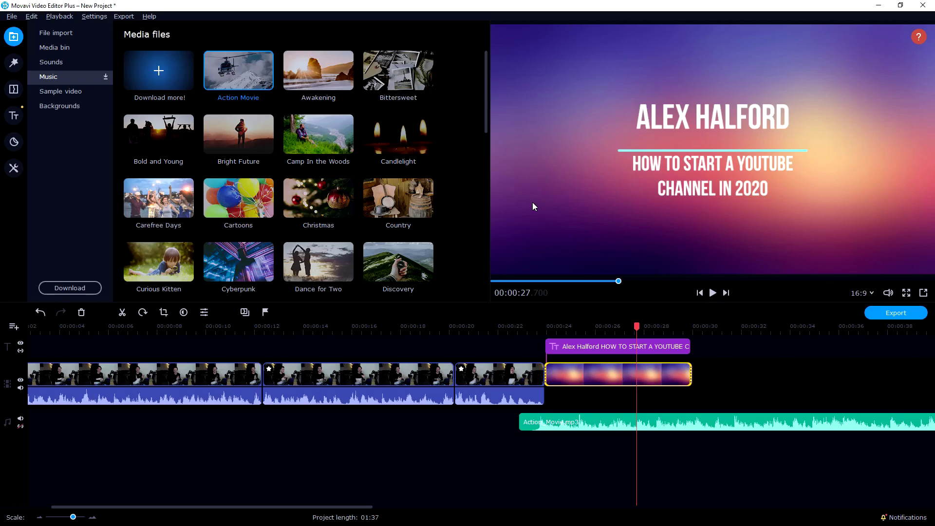
# Step: Select the title clip and browse the Export and Help menus to reach Movavi Effects Store
pyautogui.click(560, 326)
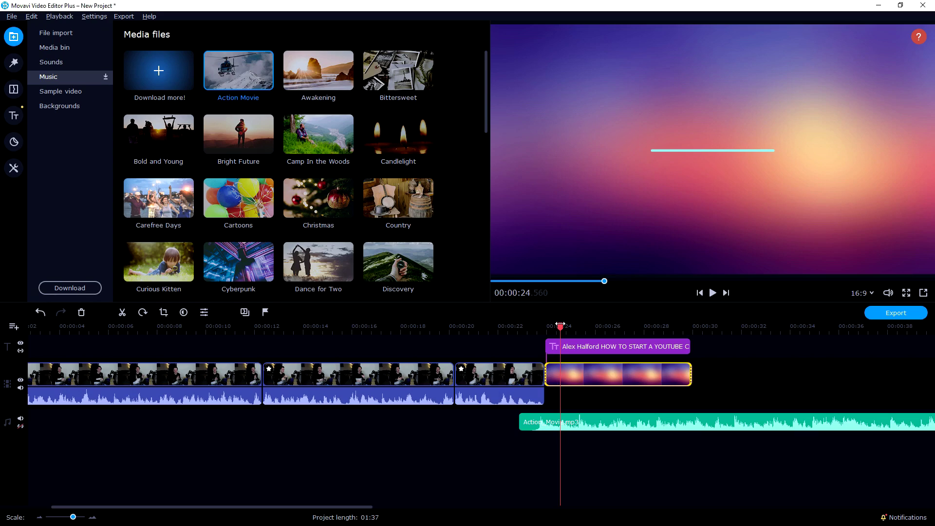
pyautogui.click(606, 349)
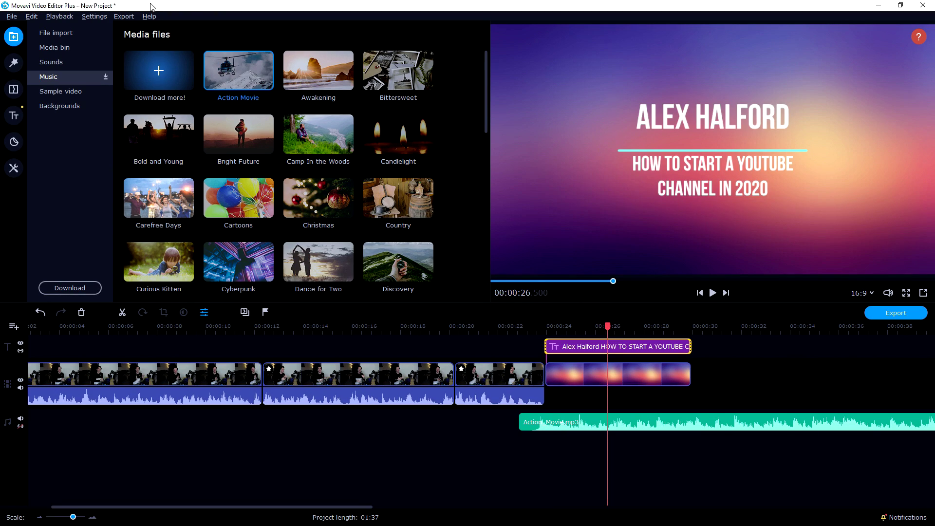
pyautogui.click(124, 17)
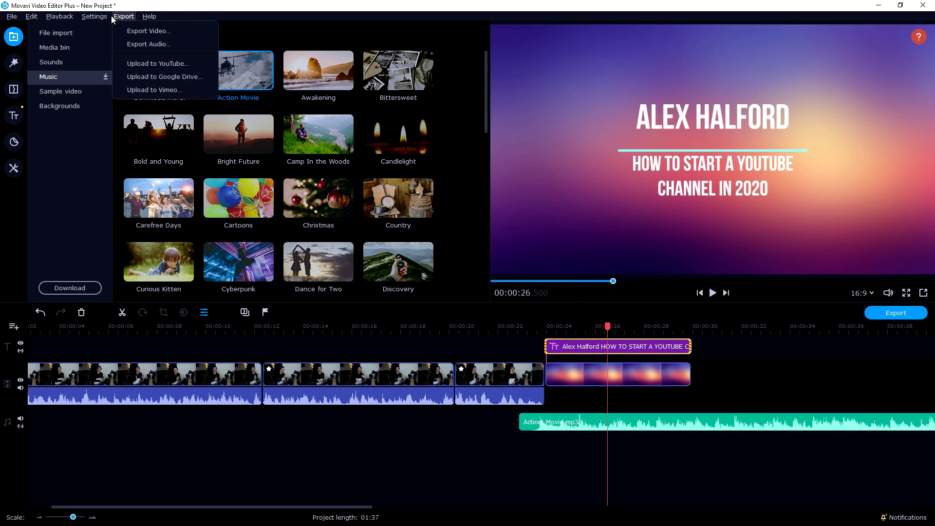
pyautogui.moveTo(70, 19)
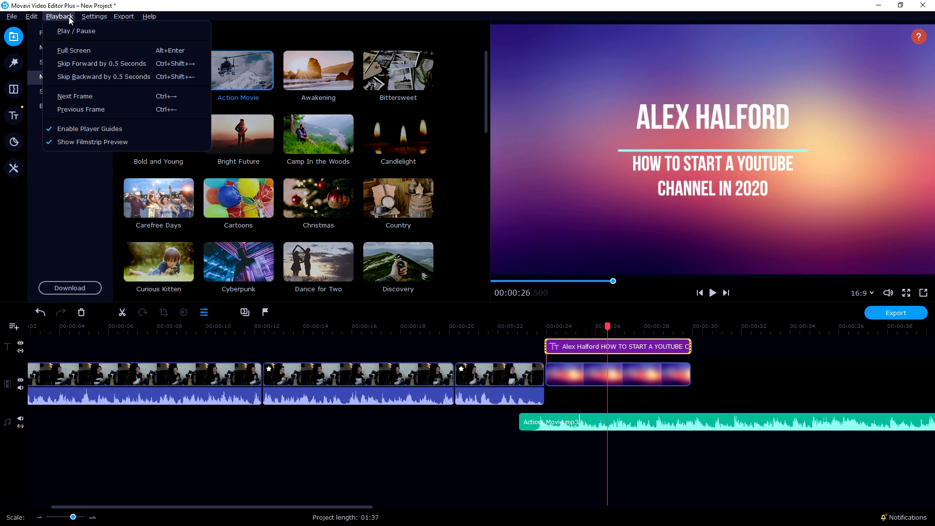
pyautogui.moveTo(154, 16)
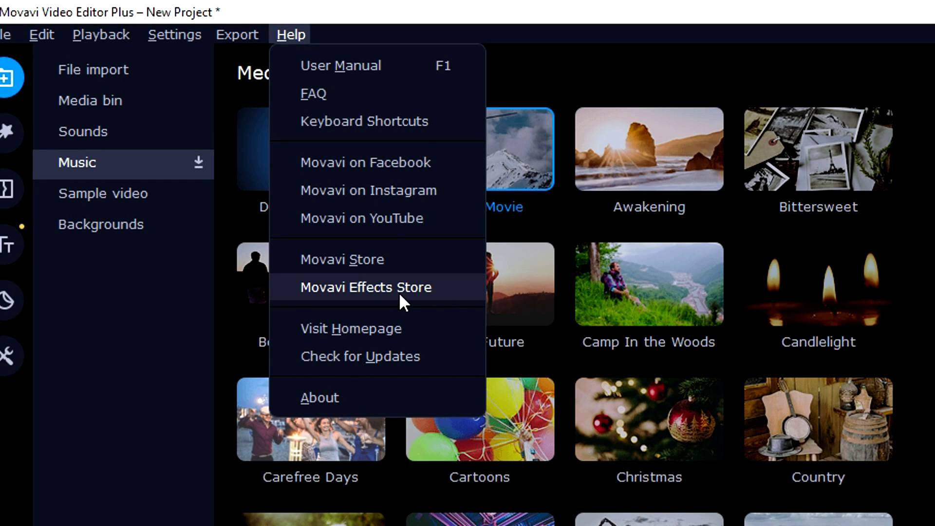
# Step: Scroll through the Movavi Effects Store packs, then delete the title clip back in the editor
pyautogui.click(398, 292)
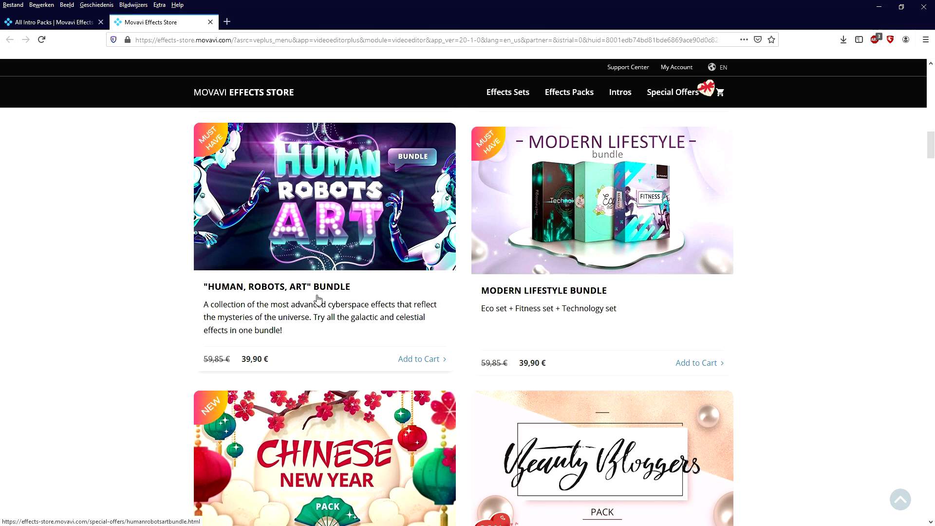
pyautogui.scroll(6, 315, 299)
pyautogui.scroll(5, 536, 288)
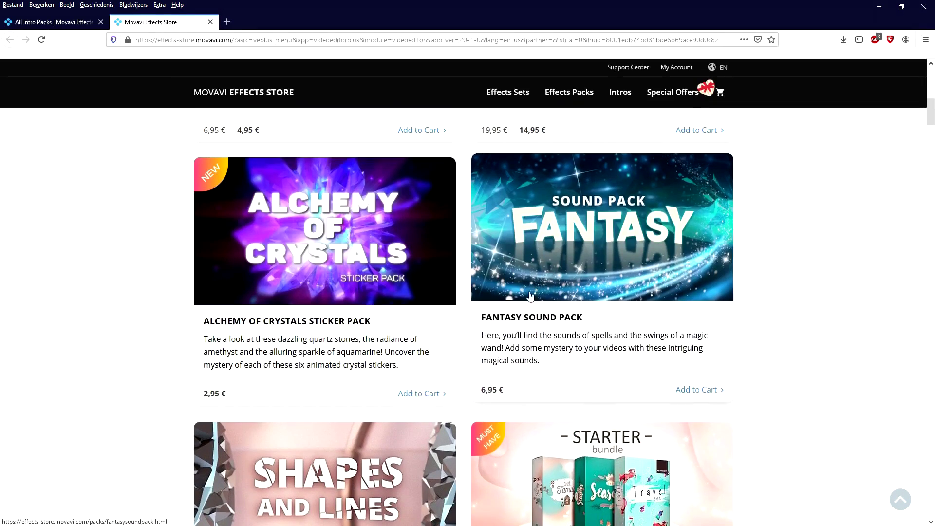
pyautogui.scroll(-10, 538, 321)
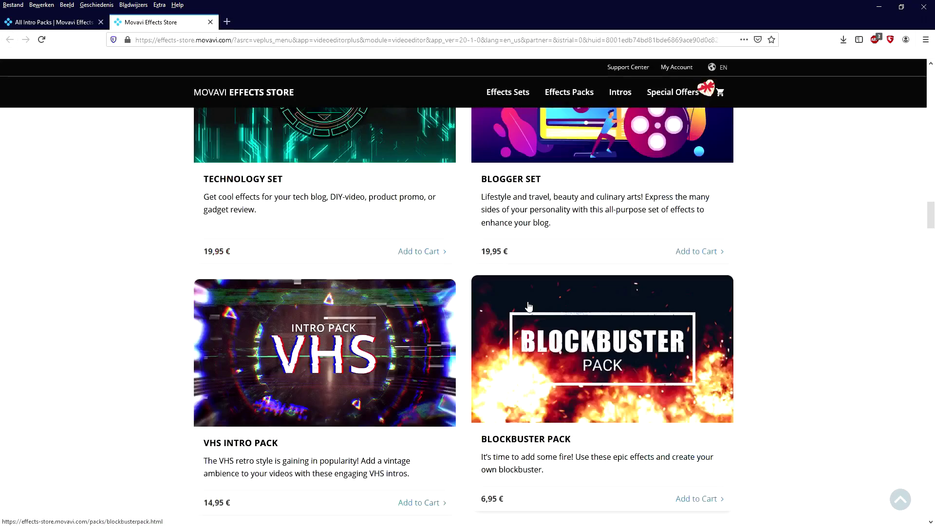
pyautogui.scroll(-2, 528, 306)
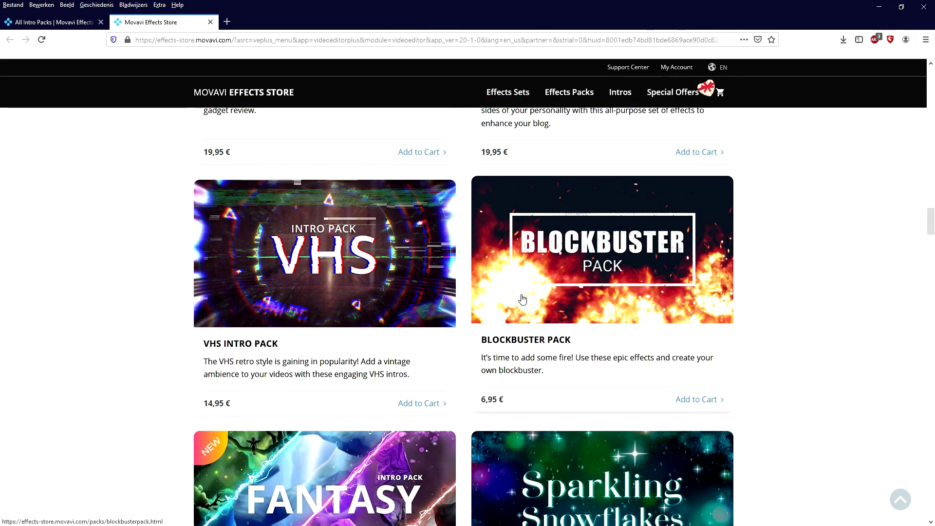
pyautogui.scroll(-5, 522, 299)
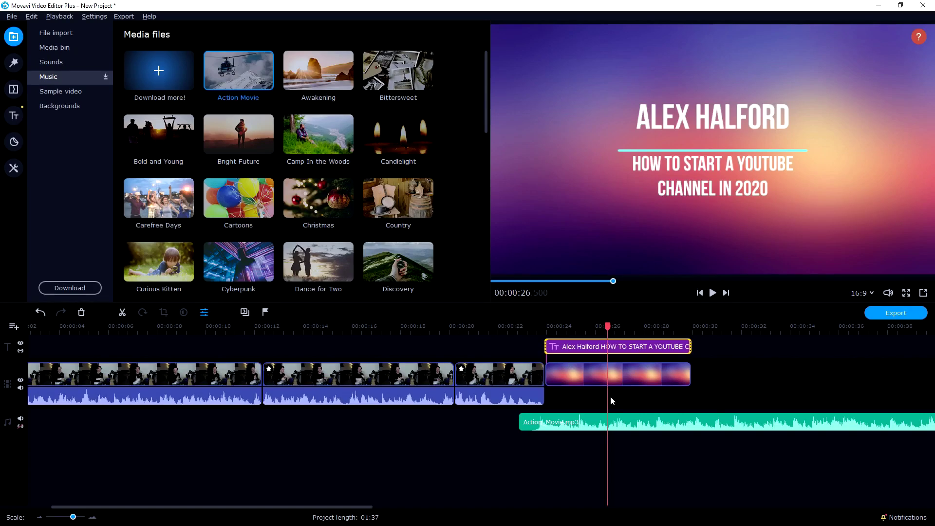
pyautogui.press('Delete')
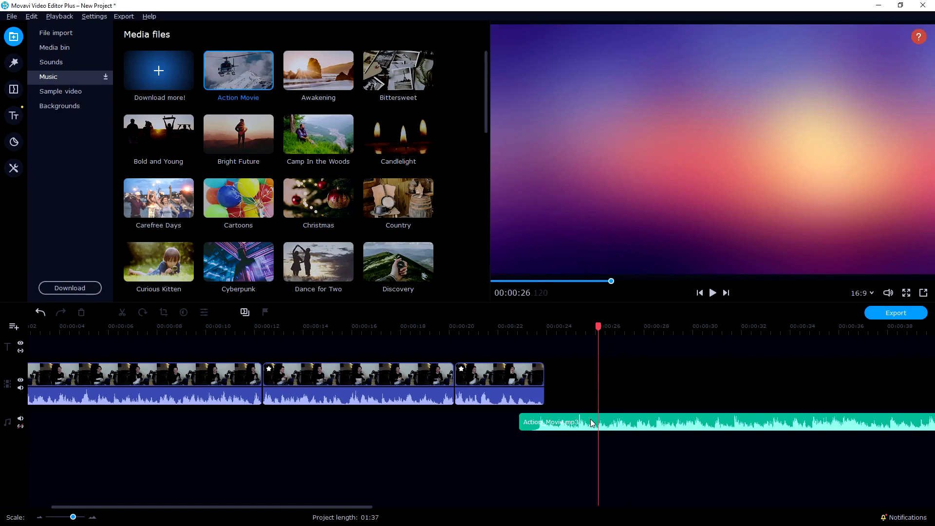
# Step: Remove the remaining music and video clips so the timeline is empty at 00:00
pyautogui.hotkey('ctrl', 'z')
pyautogui.hotkey('ctrl', 'z')
pyautogui.hotkey('ctrl', 'z')
pyautogui.hotkey('ctrl', 'z')
pyautogui.click(63, 370)
pyautogui.press('Delete')
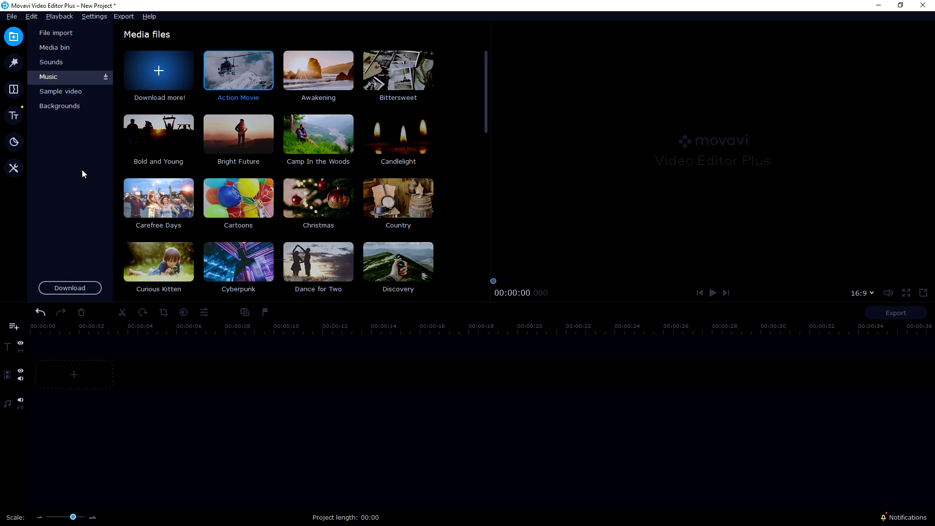
# Step: Drag the Food background onto the video track and stretch it so the project runs 01:16
pyautogui.click(75, 105)
pyautogui.scroll(-1, 264, 134)
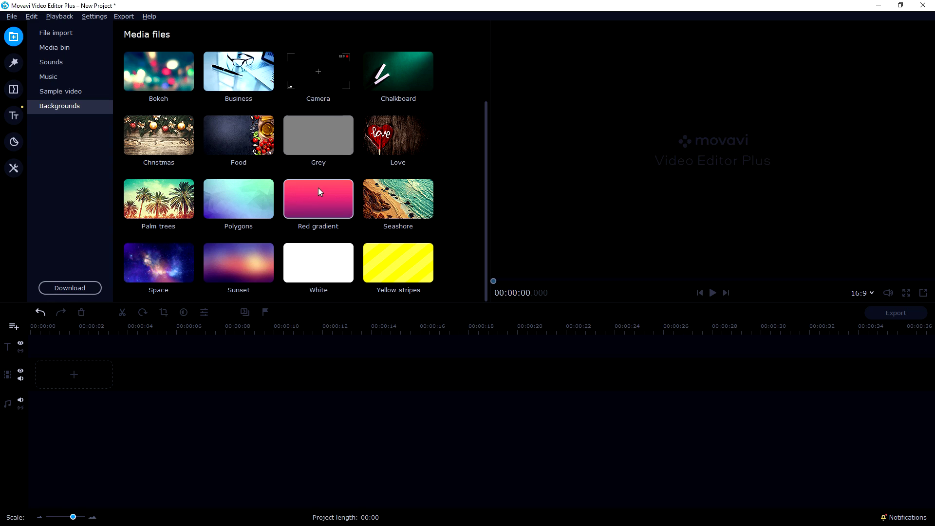
pyautogui.moveTo(227, 156); pyautogui.dragTo(309, 378)
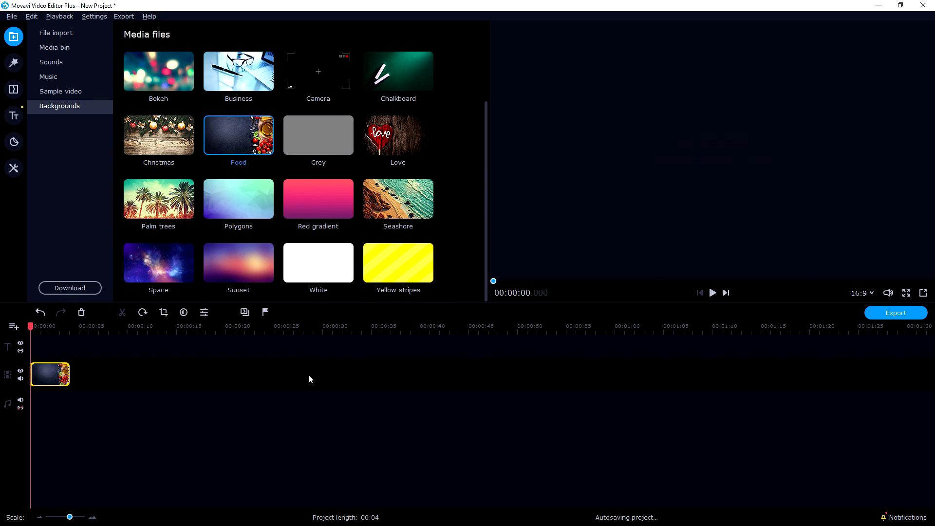
pyautogui.moveTo(217, 387); pyautogui.dragTo(778, 387)
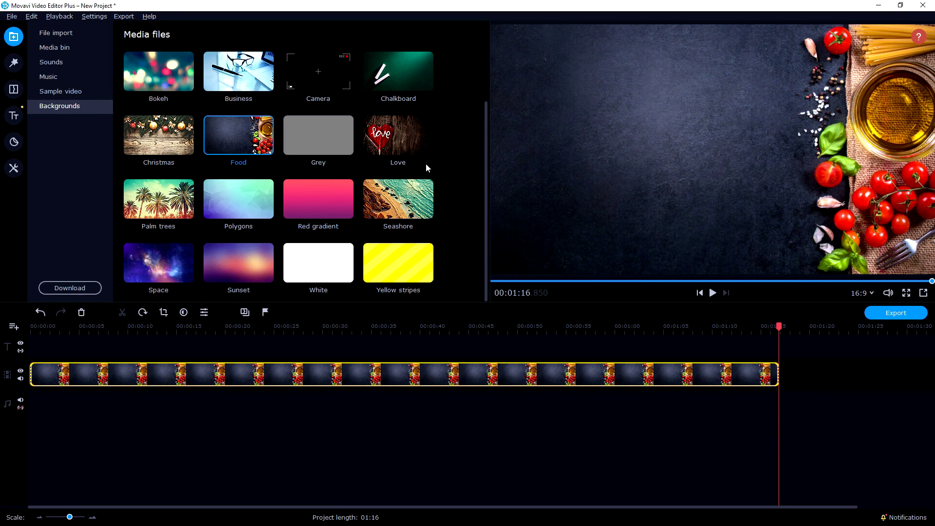
pyautogui.click(299, 357)
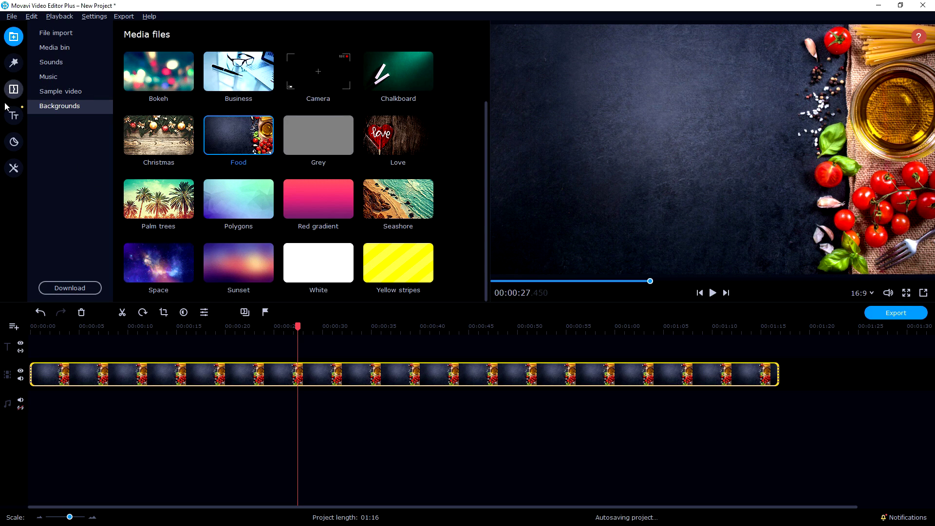
# Step: Add the Ribbon 2 title over the background with the main text 'Random Cooking'
pyautogui.click(15, 120)
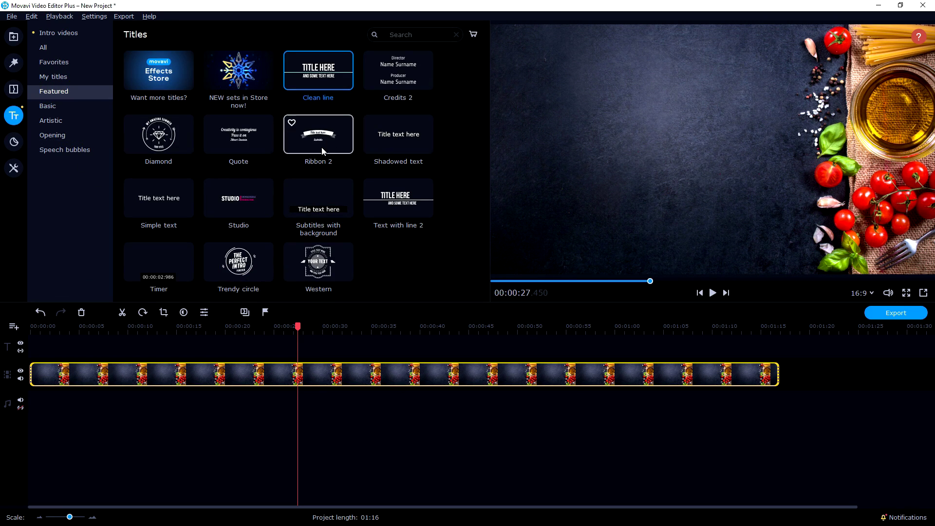
pyautogui.moveTo(321, 147); pyautogui.dragTo(319, 346)
pyautogui.doubleClick(723, 126)
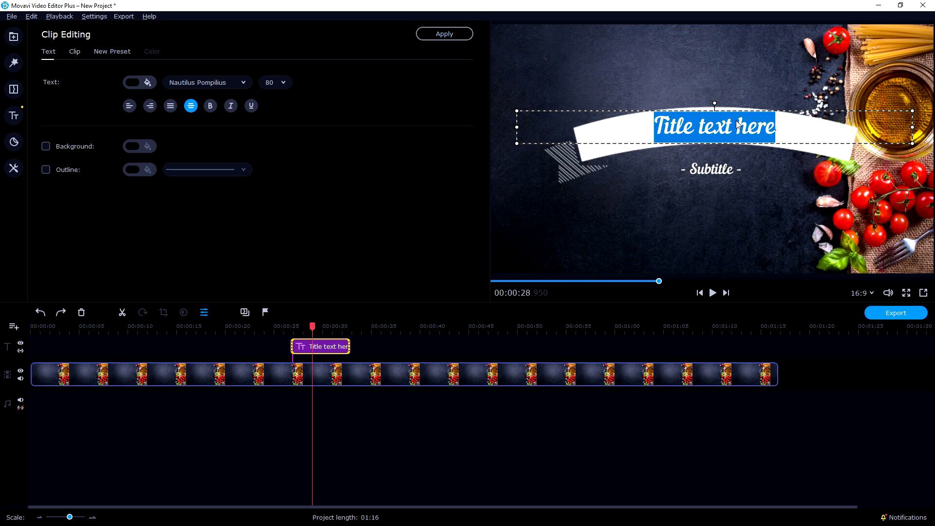
pyautogui.write('Random Cooking')
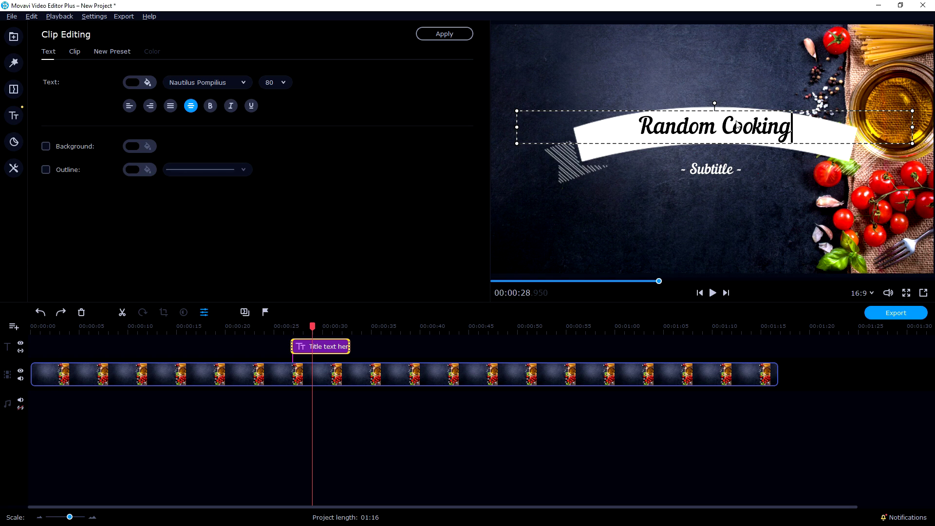
pyautogui.click(635, 63)
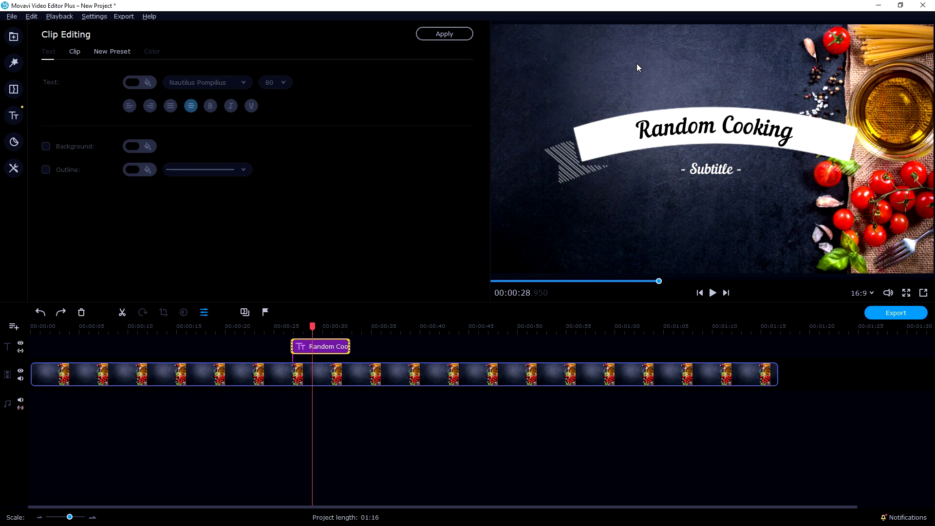
# Step: Enter 'Spaghetti Recipe' as the subtitle, then shrink the ribbon and move it to the top of the frame
pyautogui.doubleClick(711, 176)
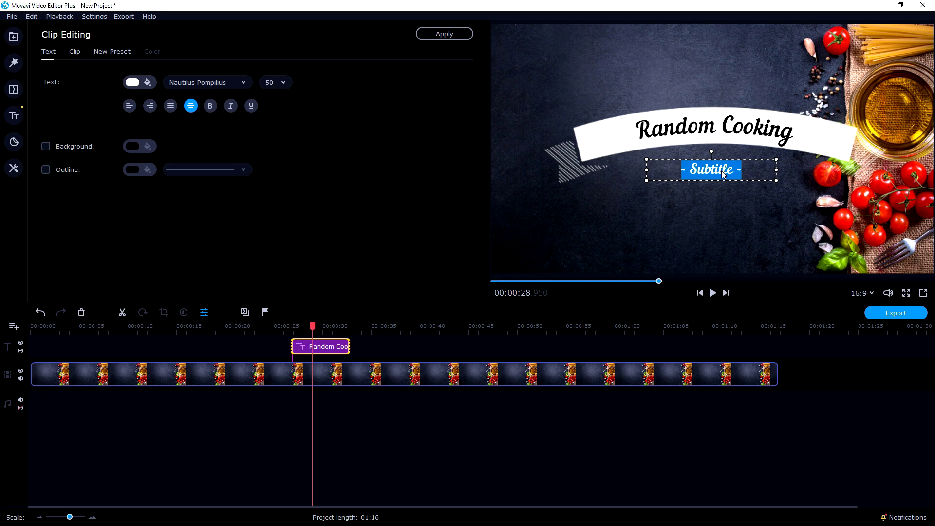
pyautogui.write('Spaghetti Recipe')
pyautogui.click(621, 164)
pyautogui.hotkey('ctrl', 'z')
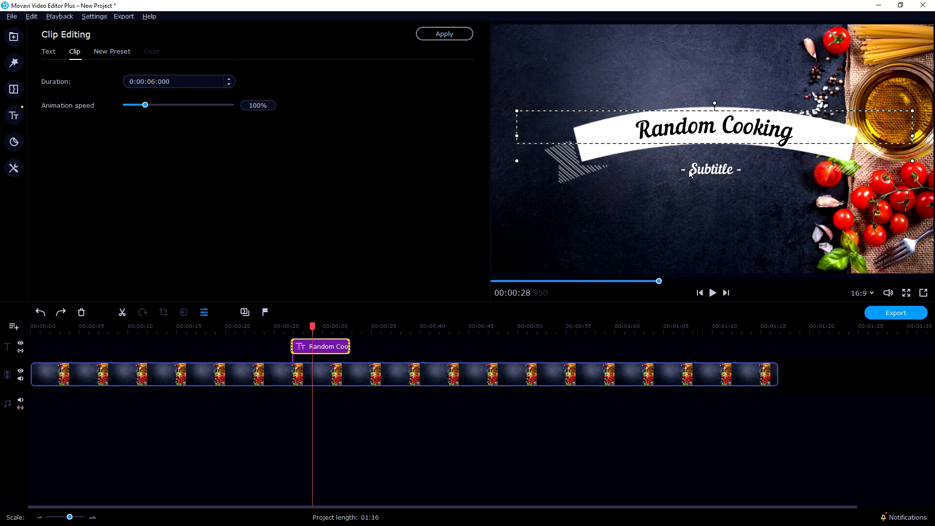
pyautogui.moveTo(711, 124); pyautogui.dragTo(681, 70)
pyautogui.moveTo(885, 27); pyautogui.dragTo(840, 44)
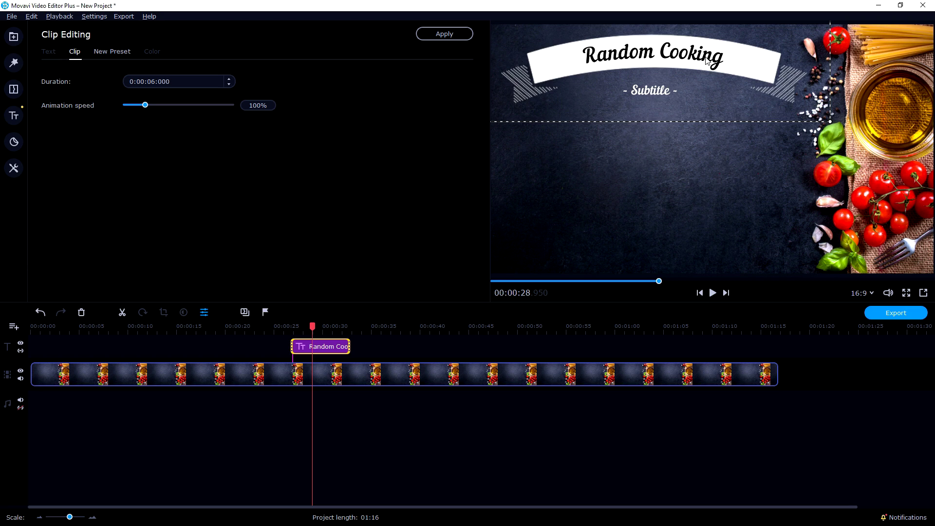
pyautogui.click(29, 116)
pyautogui.click(20, 115)
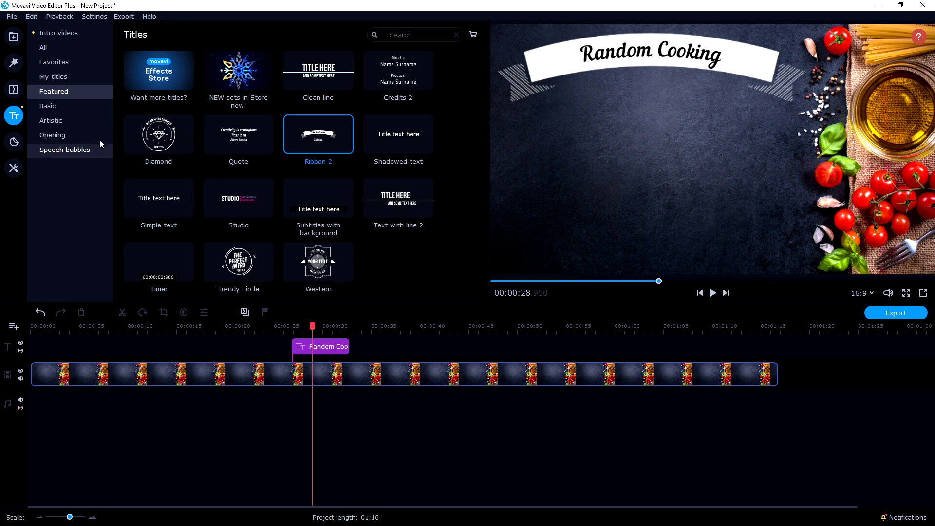
# Step: Add a Shadowed text title reading '5-10 Minutes' and move it below the Spaghetti Recipe subtitle
pyautogui.moveTo(394, 149); pyautogui.dragTo(388, 345)
pyautogui.click(341, 346)
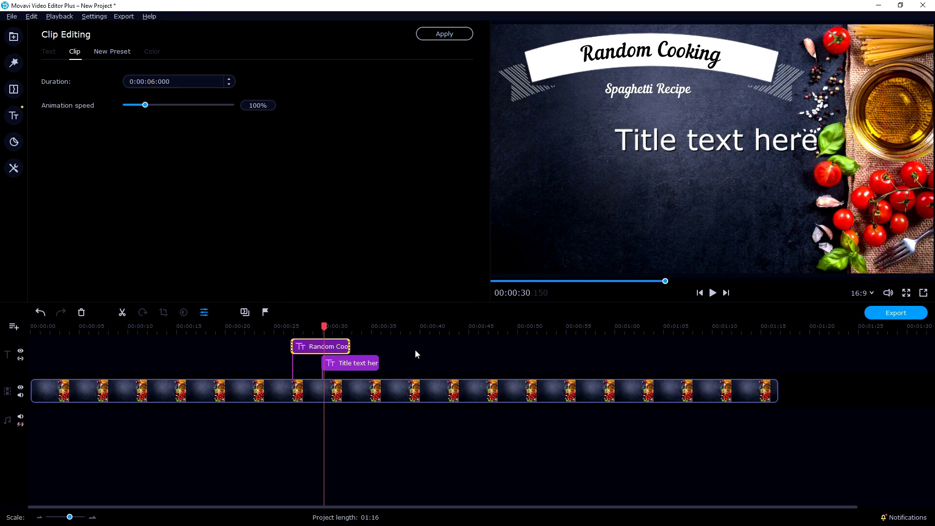
pyautogui.click(682, 142)
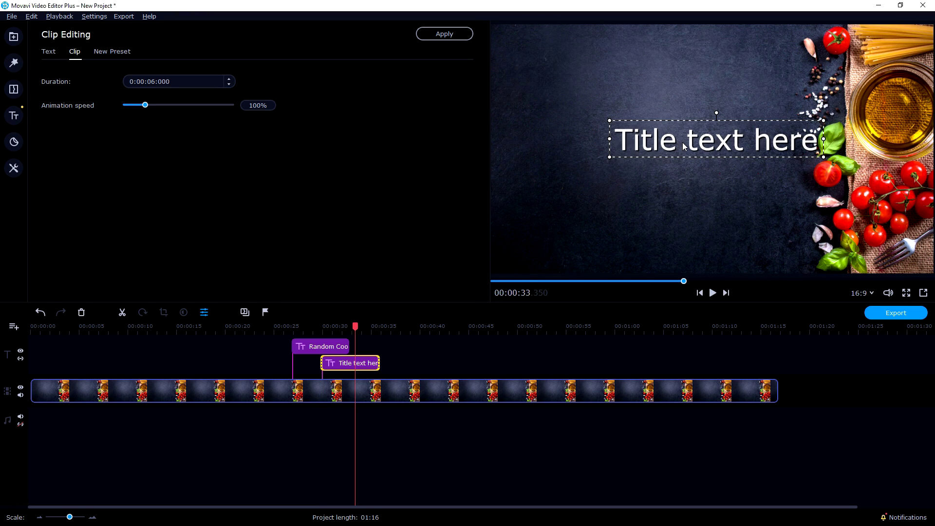
pyautogui.write('5')
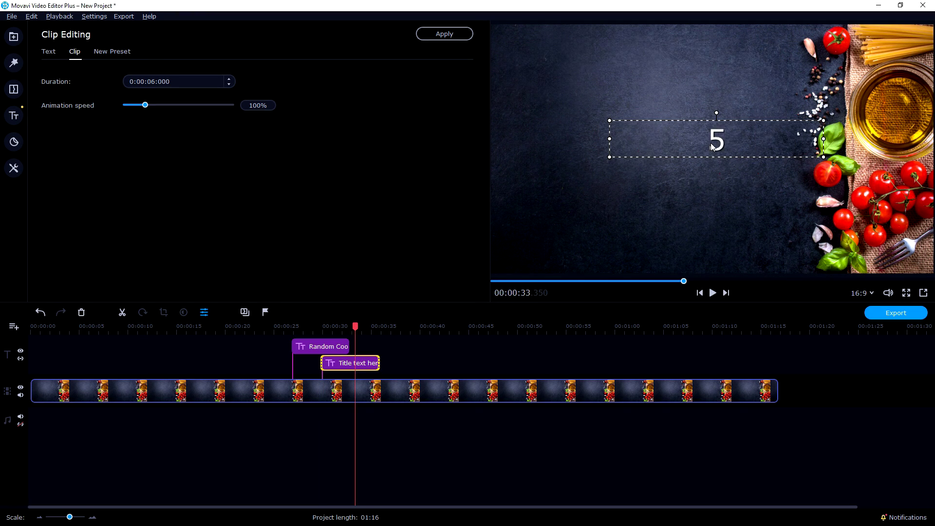
pyautogui.write('-10 Minutes')
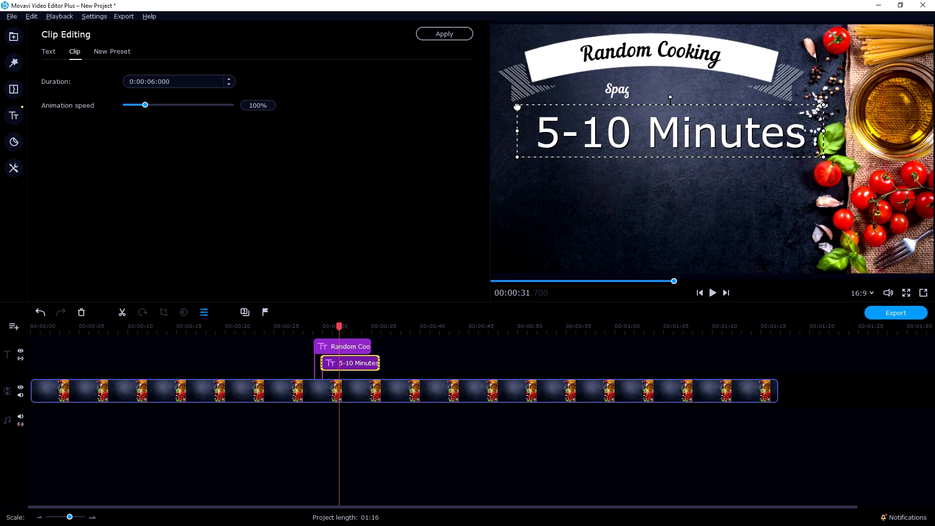
pyautogui.moveTo(713, 140); pyautogui.dragTo(679, 149)
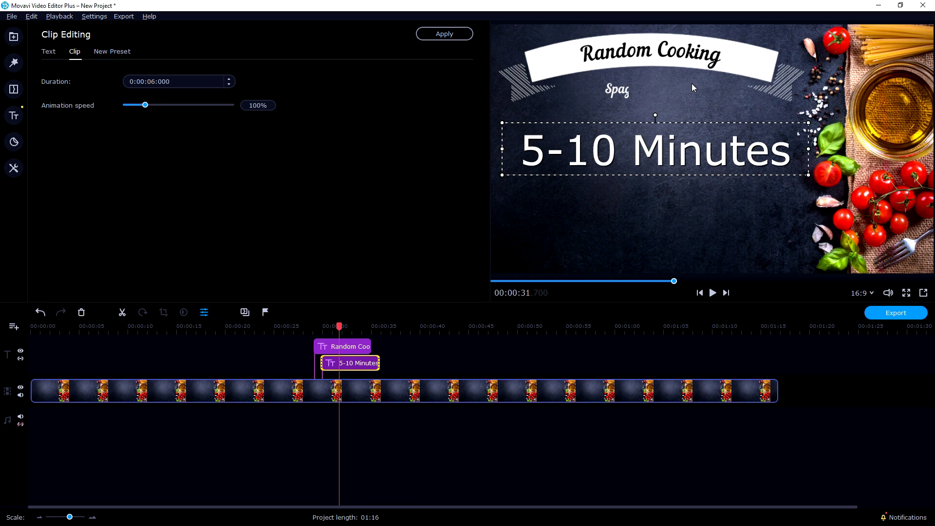
pyautogui.click(565, 243)
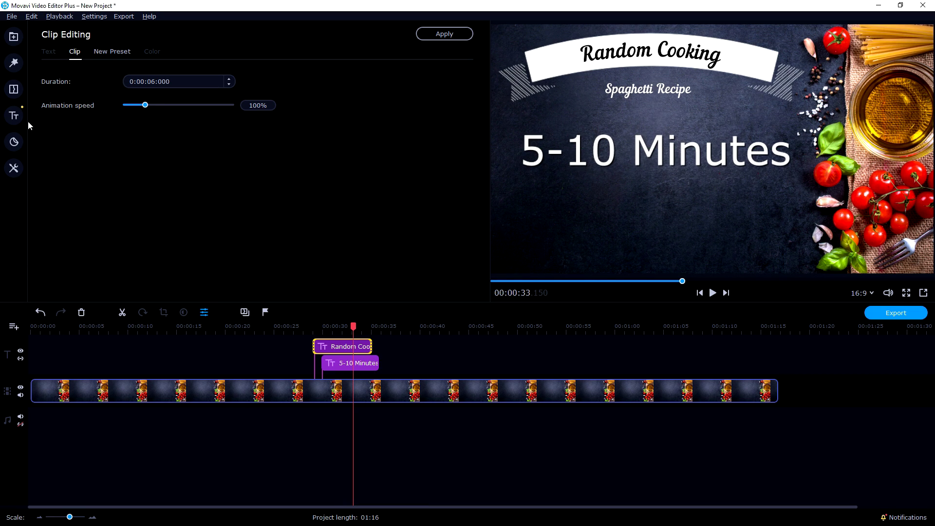
pyautogui.click(13, 115)
# Step: Browse the sticker gallery through Comics, Summer and Emoji to the Objects stickers
pyautogui.click(14, 89)
pyautogui.click(14, 168)
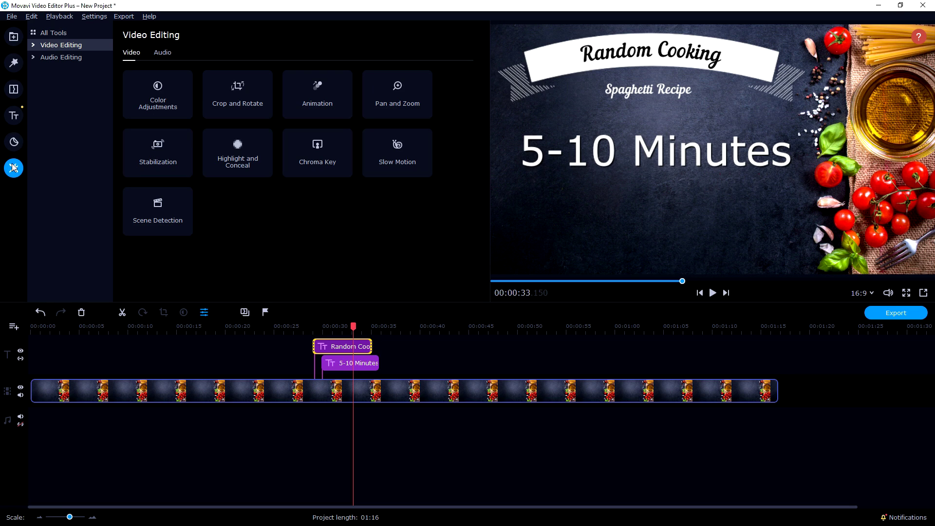
pyautogui.click(14, 142)
pyautogui.scroll(-1, 318, 136)
pyautogui.scroll(1, 317, 136)
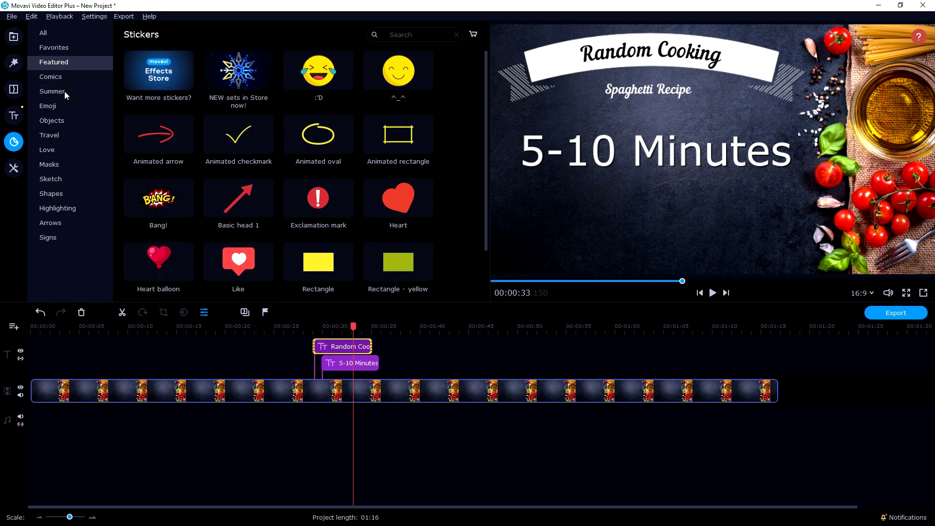
pyautogui.click(72, 76)
pyautogui.click(78, 90)
pyautogui.click(80, 106)
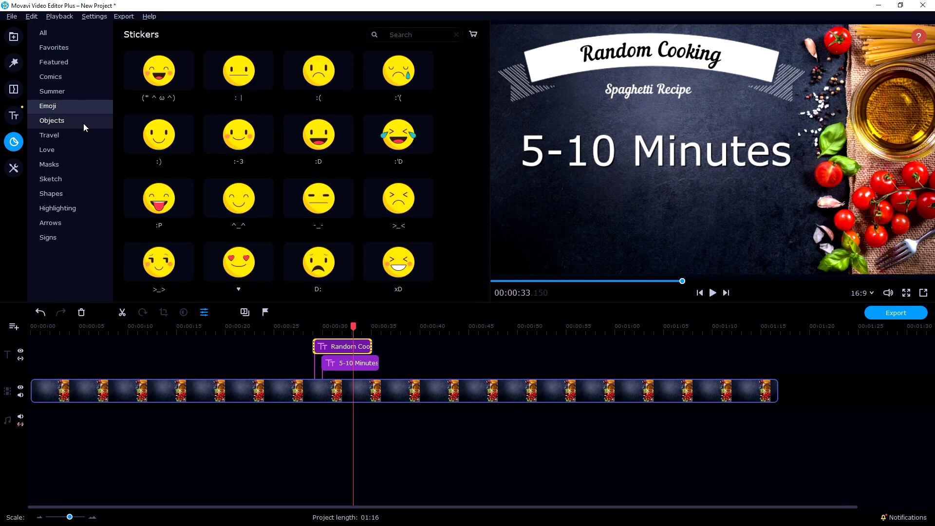
pyautogui.click(83, 122)
# Step: Drop the Fire sticker onto the frame, shrink it, and position it below '5-10 Minutes'
pyautogui.moveTo(398, 70); pyautogui.dragTo(571, 233)
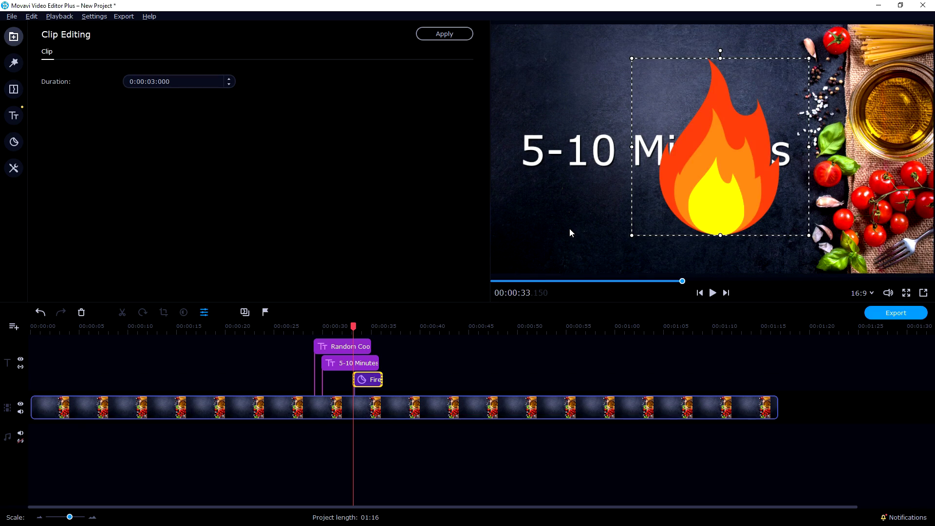
pyautogui.moveTo(808, 58); pyautogui.dragTo(681, 157)
pyautogui.moveTo(665, 200); pyautogui.dragTo(684, 218)
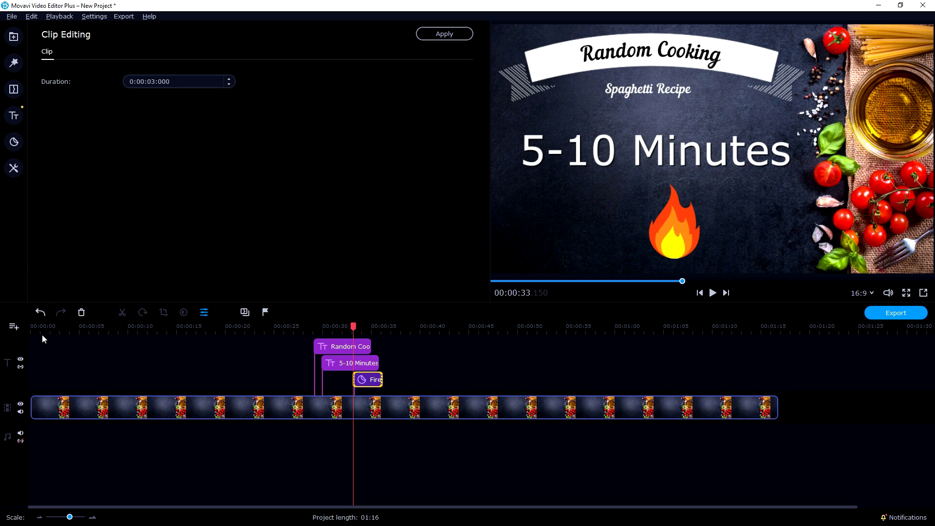
pyautogui.click(74, 334)
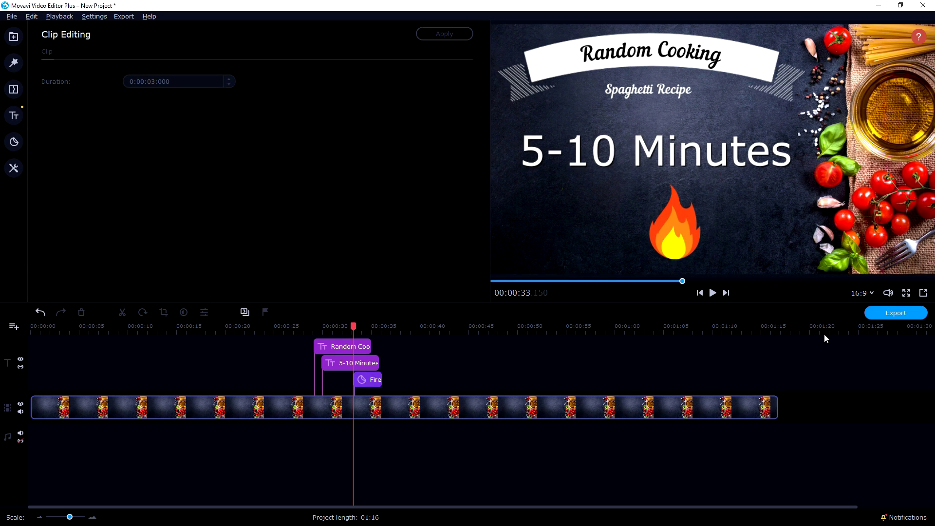